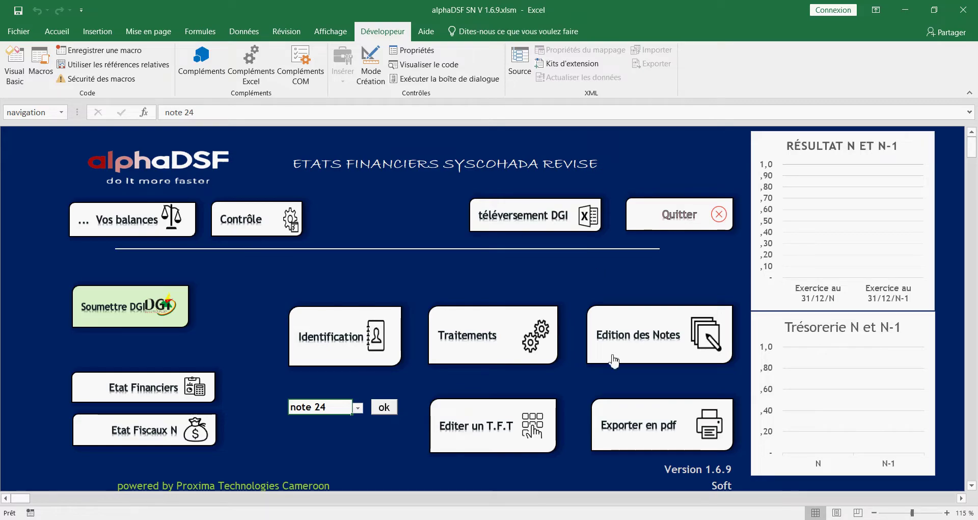
Look over the account data in the balance 2022.xlsx and balance 2021.xlsx workbooks.
click(577, 467)
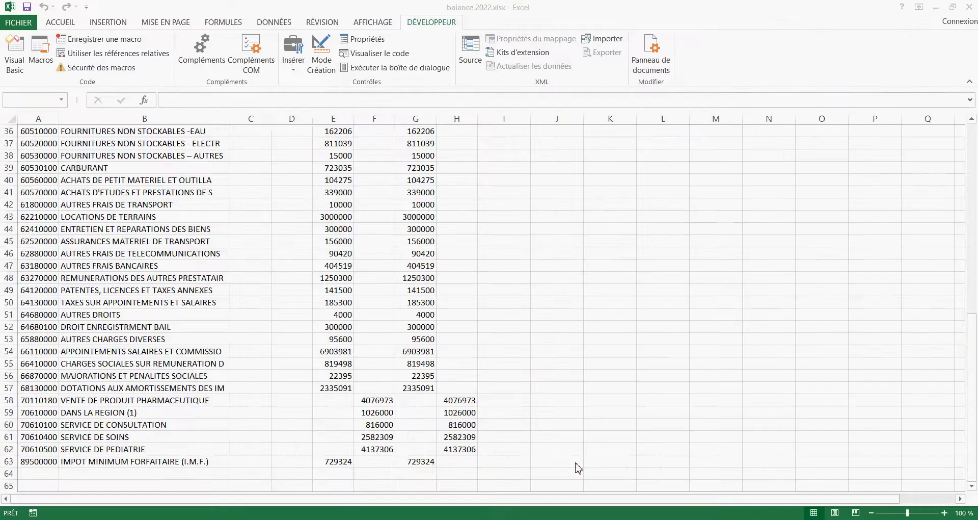
click(255, 266)
scroll(257, 267, up, 8)
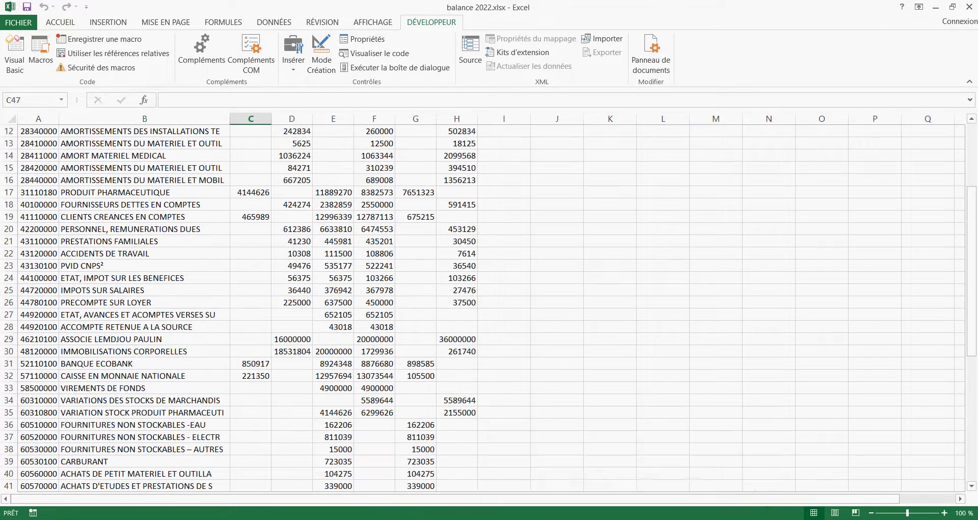
click(683, 484)
scroll(492, 329, up, 4)
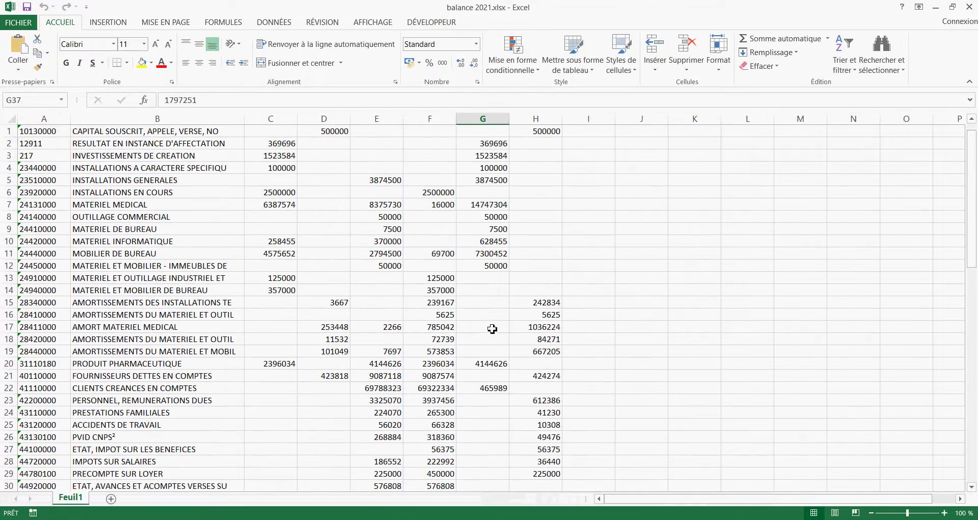
click(334, 242)
Switch to the alphaDSF SN V 1.6.9.xlsm workbook and open the Balance N import sheet.
mouse_move(599, 517)
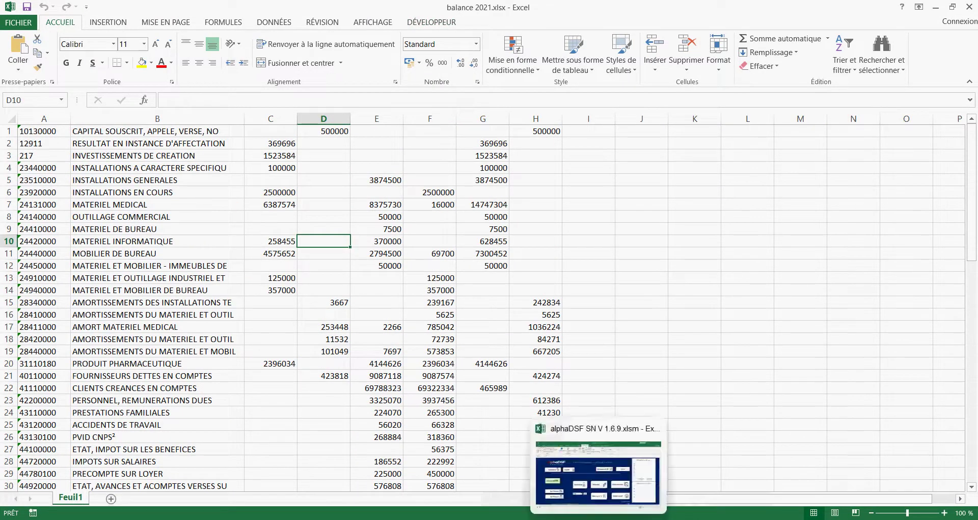
click(599, 471)
click(143, 225)
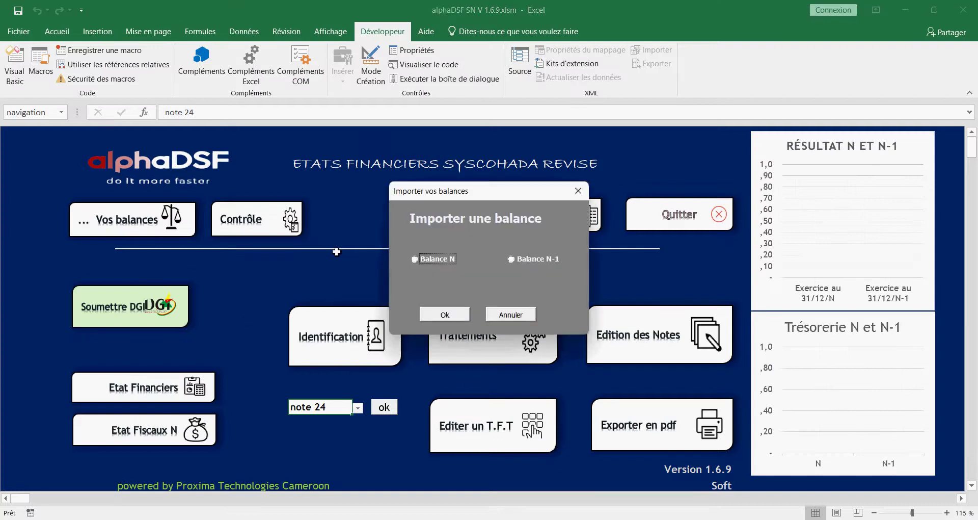
click(415, 259)
click(443, 313)
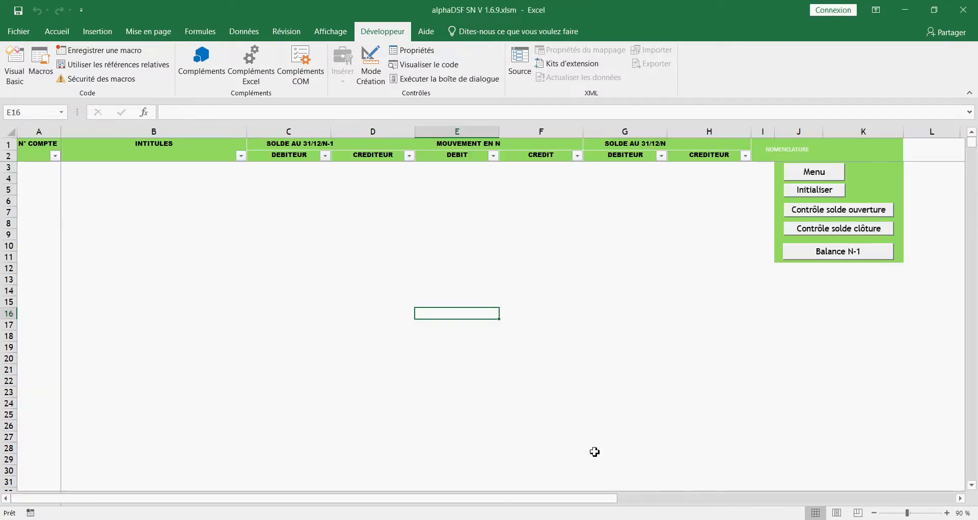
Switch to balance 2022.xlsx and copy the whole trial balance, range A1:H63.
mouse_move(599, 518)
click(567, 458)
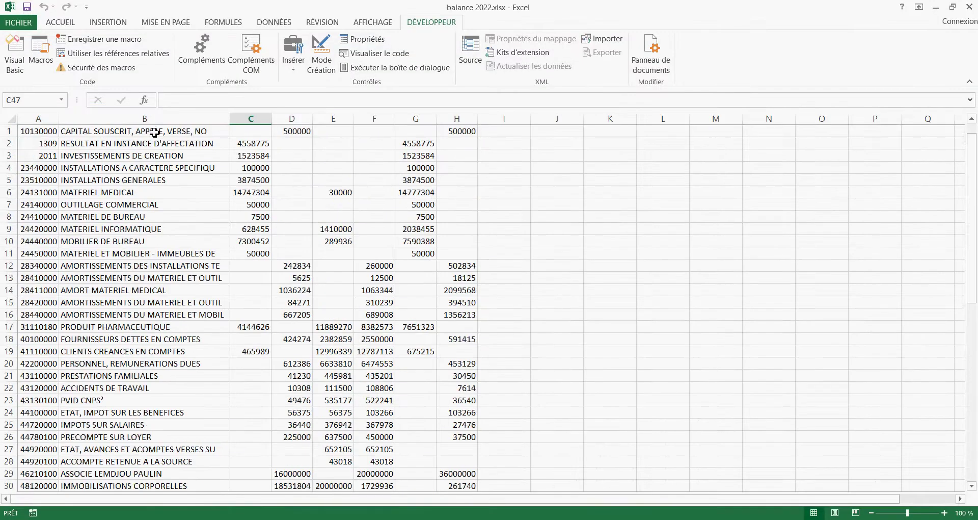
drag(56, 131, 455, 466)
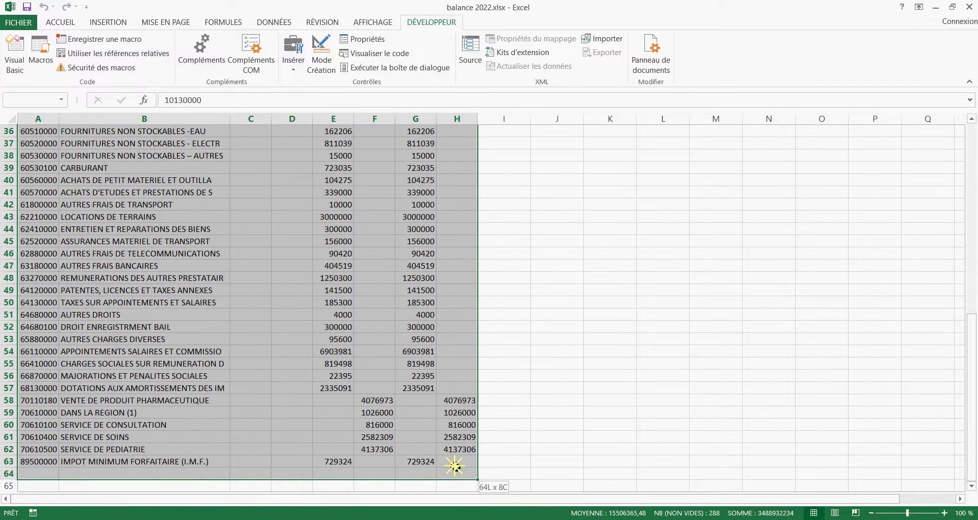
click(486, 476)
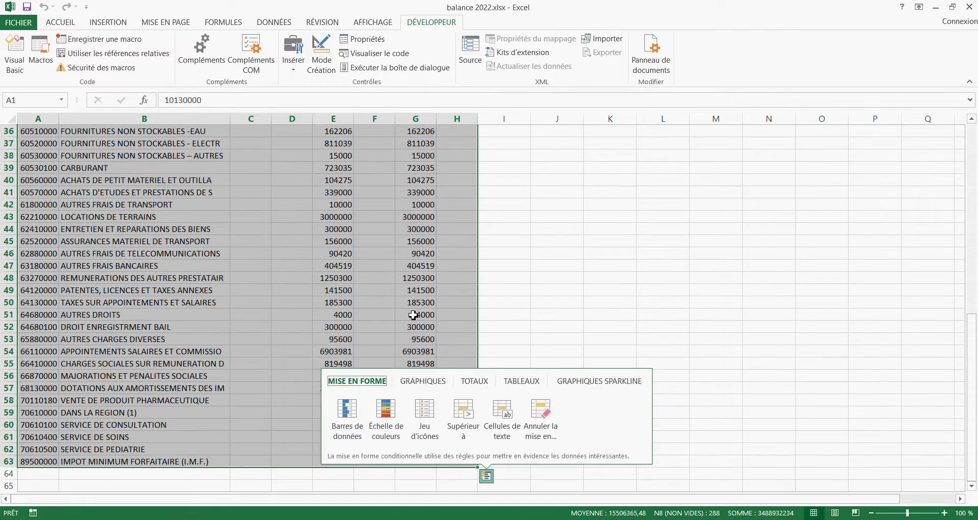
right_click(387, 269)
click(422, 42)
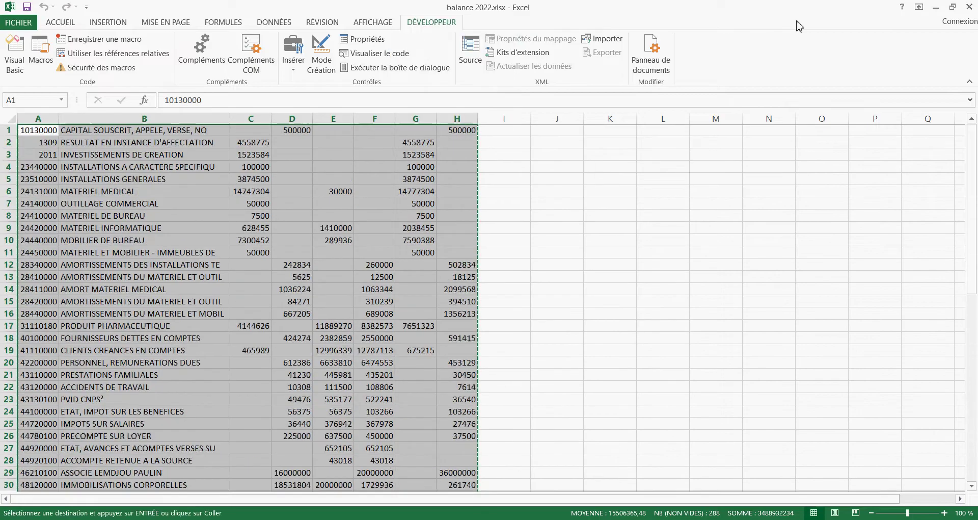
Return to alphaDSF, paste the 2022 balance into the Balance N sheet from cell A3, and acknowledge the balance analysis messages.
click(936, 8)
click(44, 170)
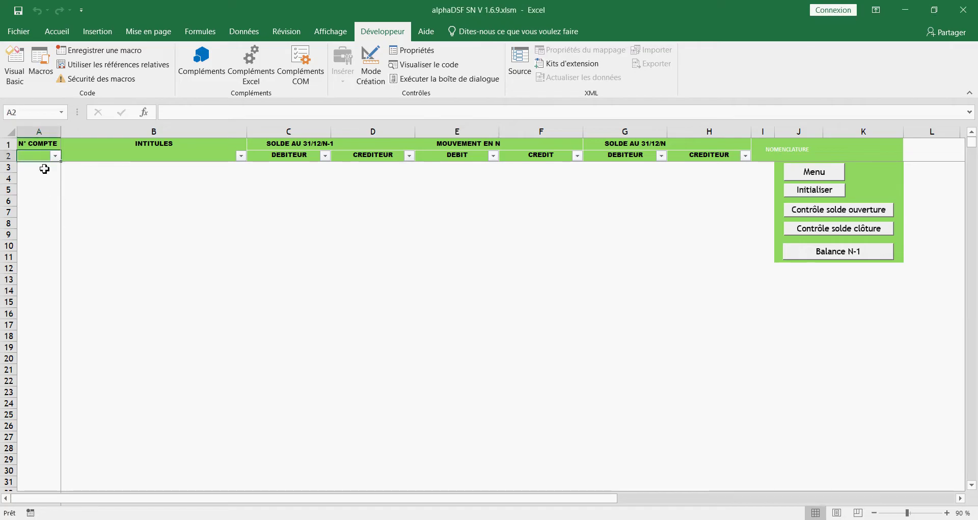
key(ctrl+v)
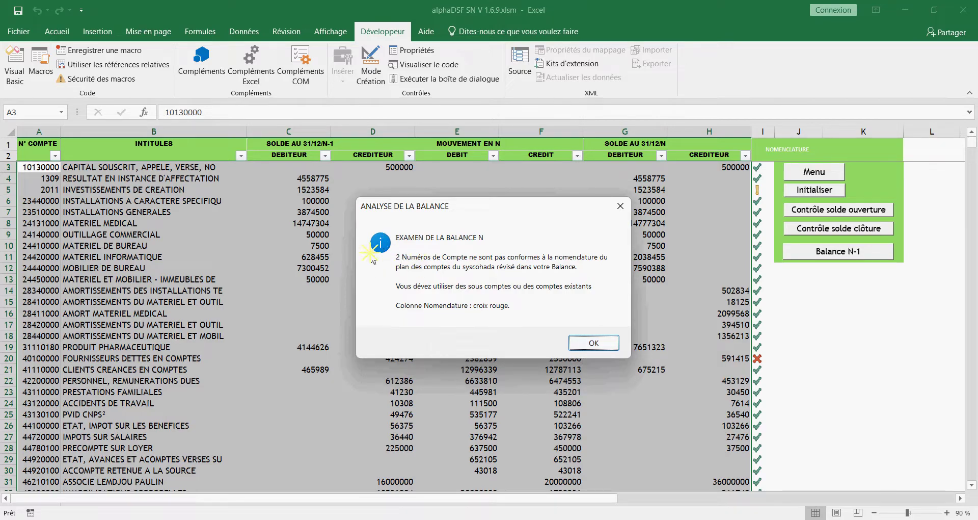
click(585, 338)
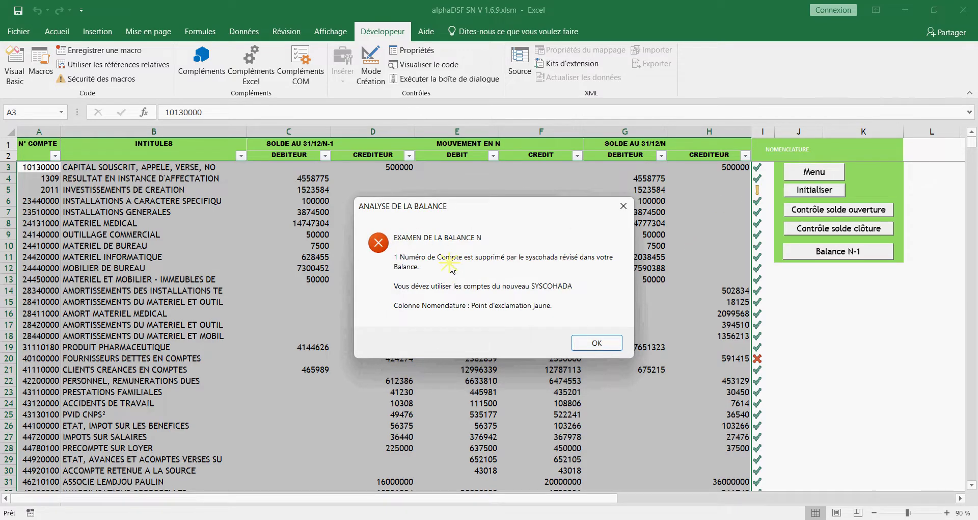
click(596, 342)
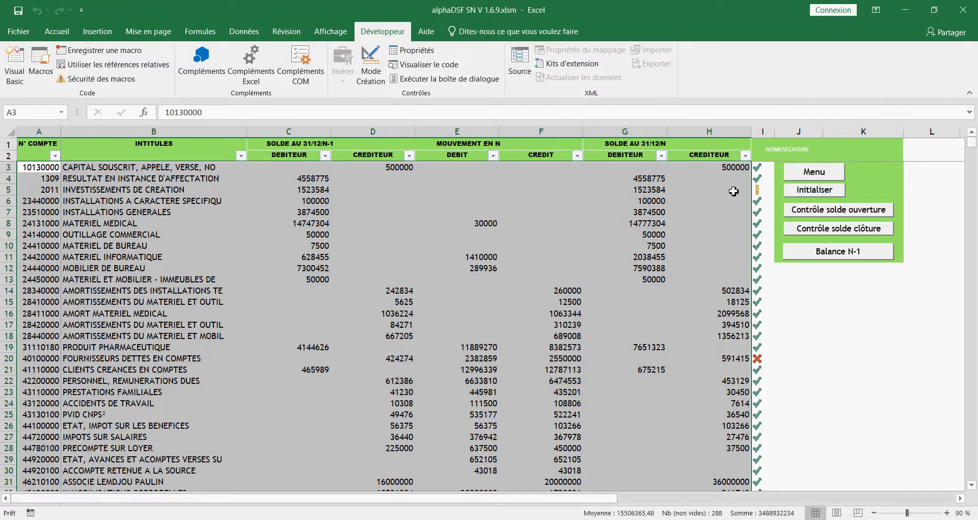
Change the account number of INVESTISSEMENTS DE CREATION in cell A5 to 217 and acknowledge the analysis message.
drag(738, 189, 51, 191)
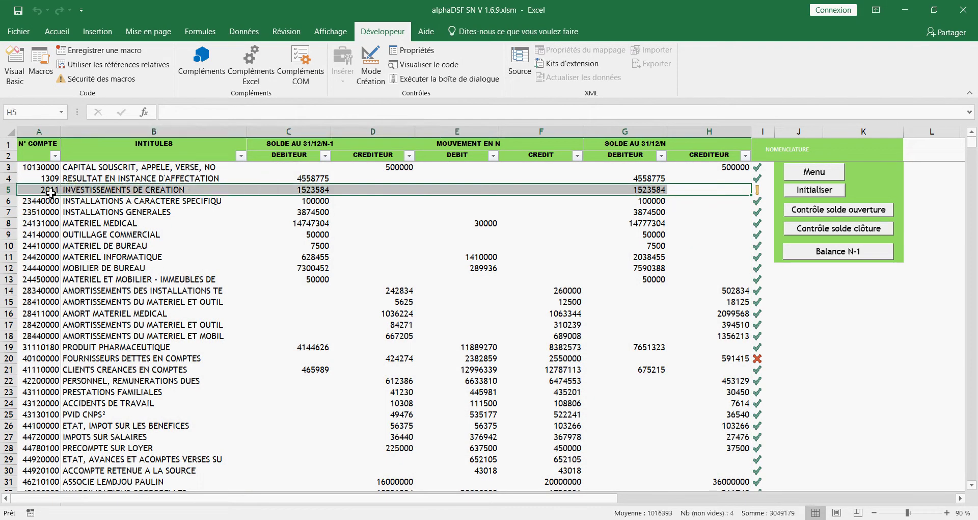
click(52, 191)
text(214)
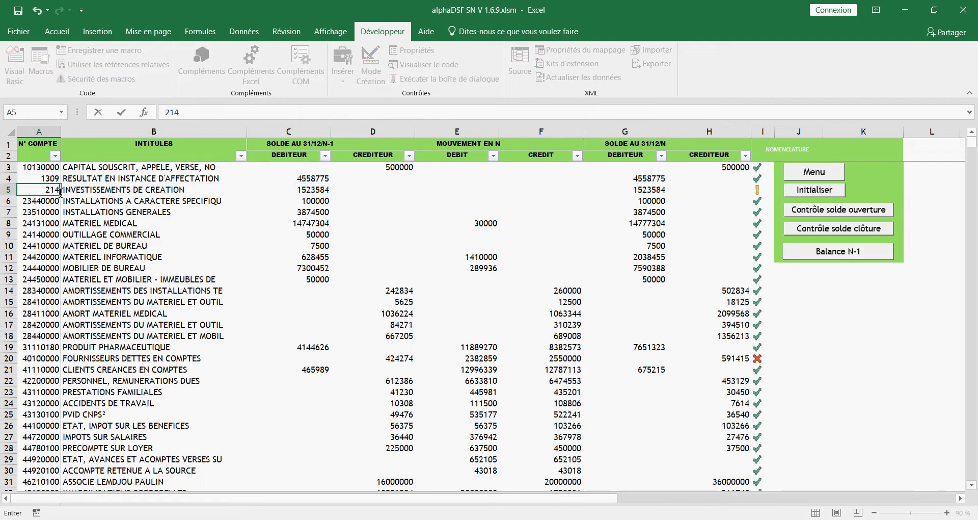
key(Return)
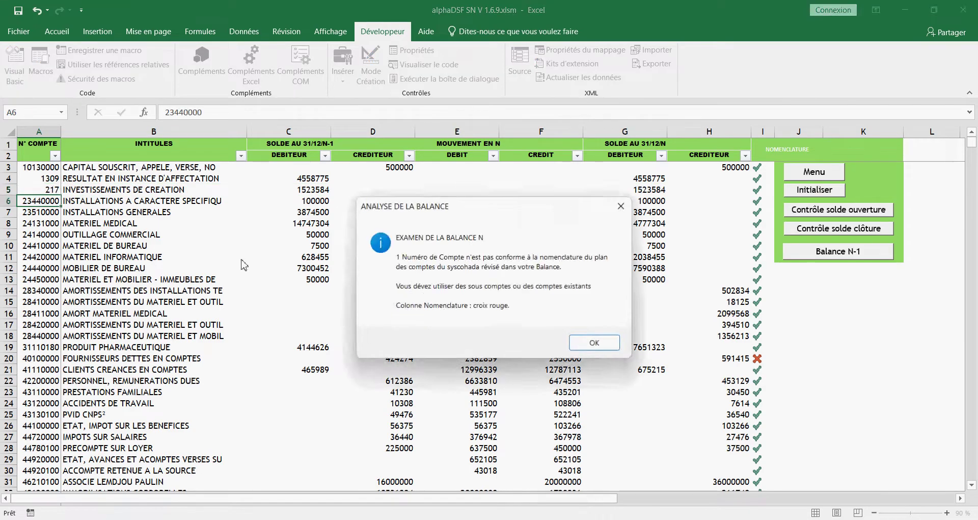
click(591, 343)
Correct the account number of FOURNISSEURS DETTES EN COMPTES in cell A20 to 40110000.
drag(744, 359, 48, 362)
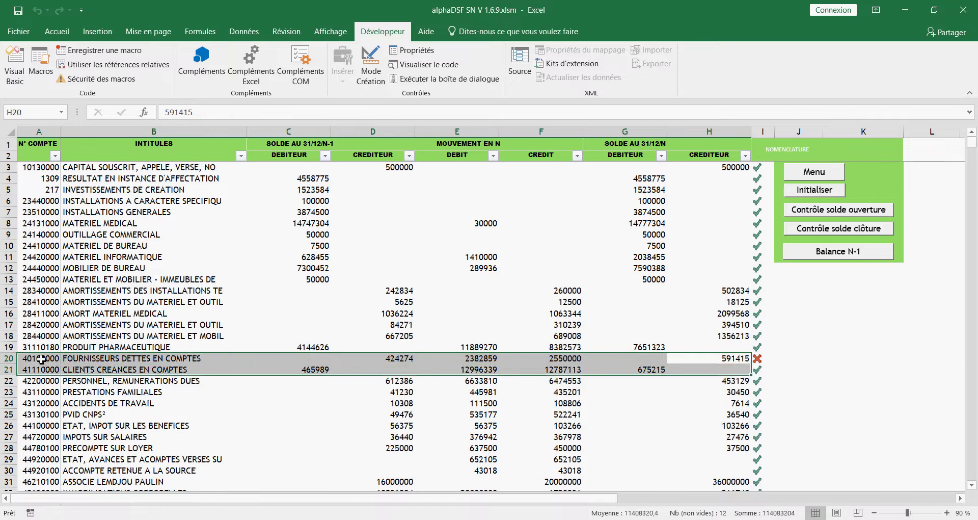
click(45, 358)
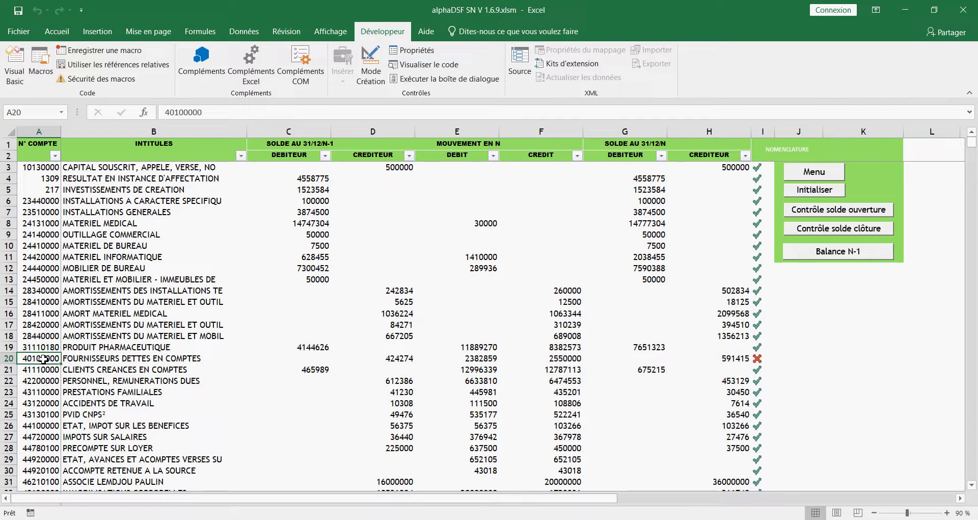
double_click(43, 359)
key(BackSpace)
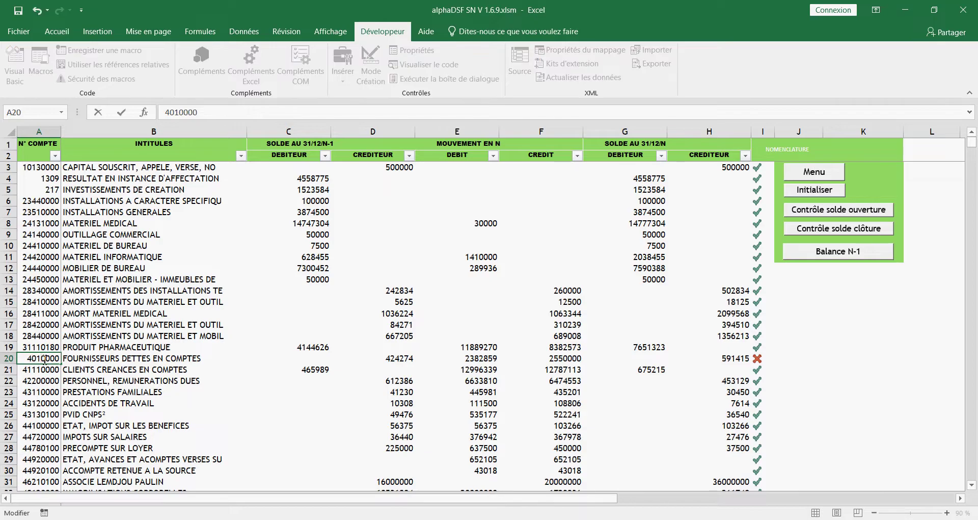
text(1)
key(ctrl+Return)
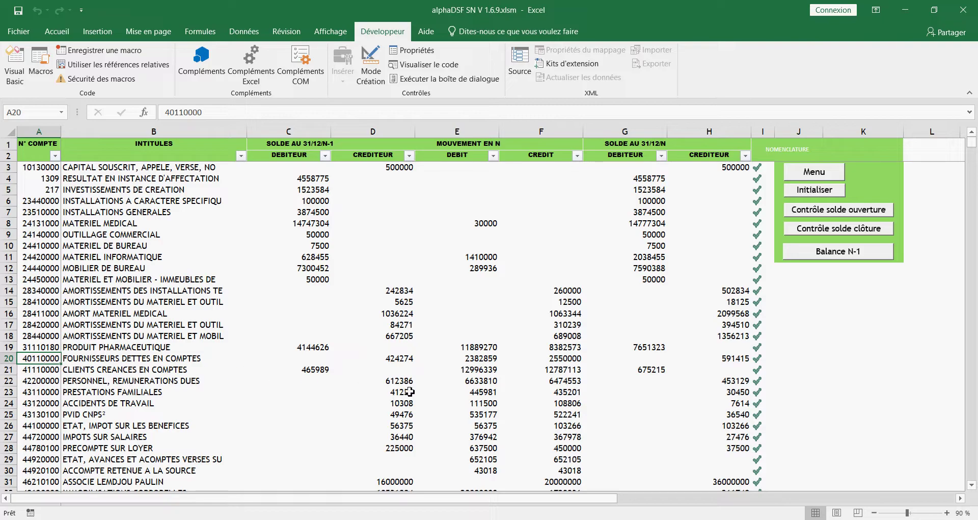
click(606, 326)
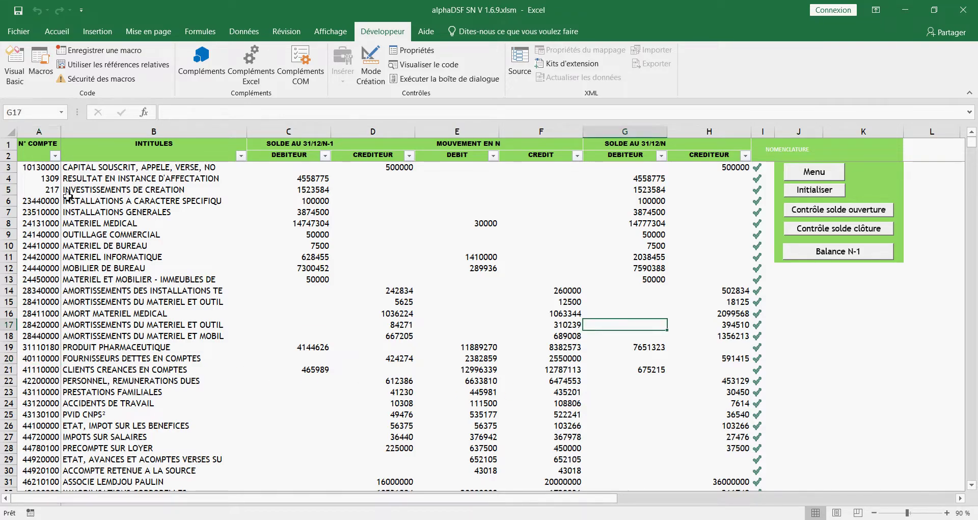
drag(41, 176, 58, 355)
click(509, 300)
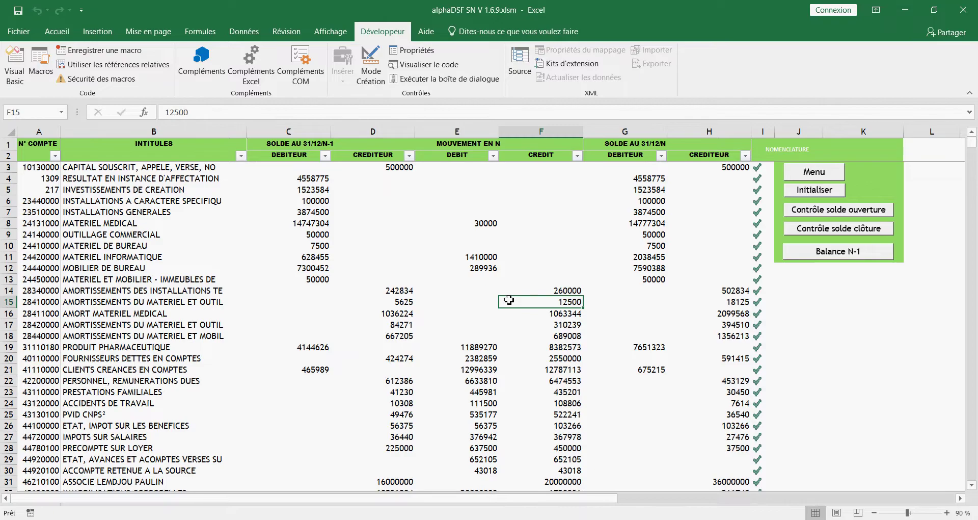
Run the closing balance check on Balance N and go through its class-by-class messages to the end.
click(839, 223)
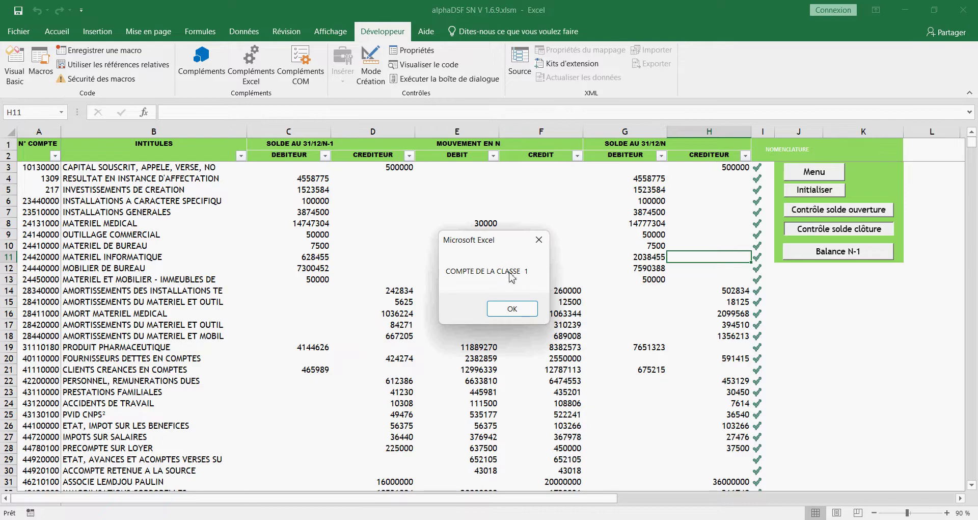
click(512, 308)
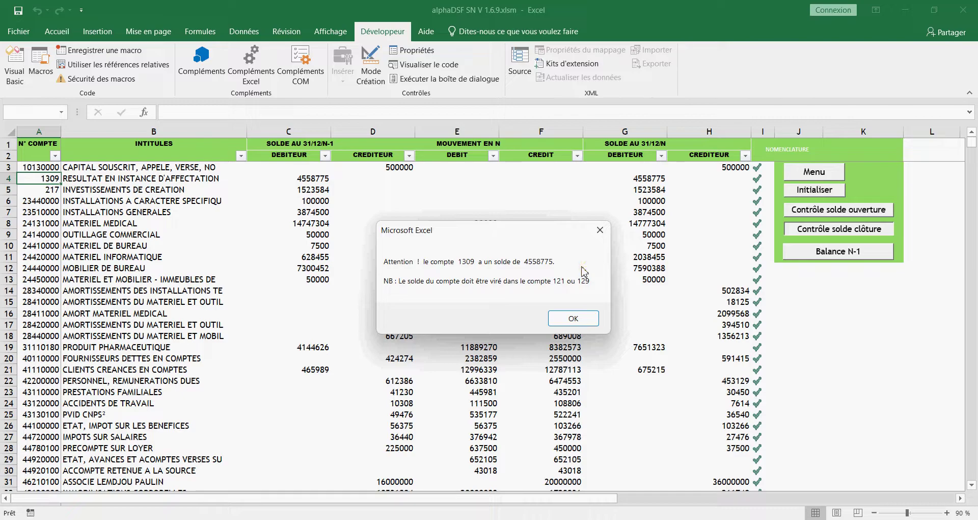
click(575, 317)
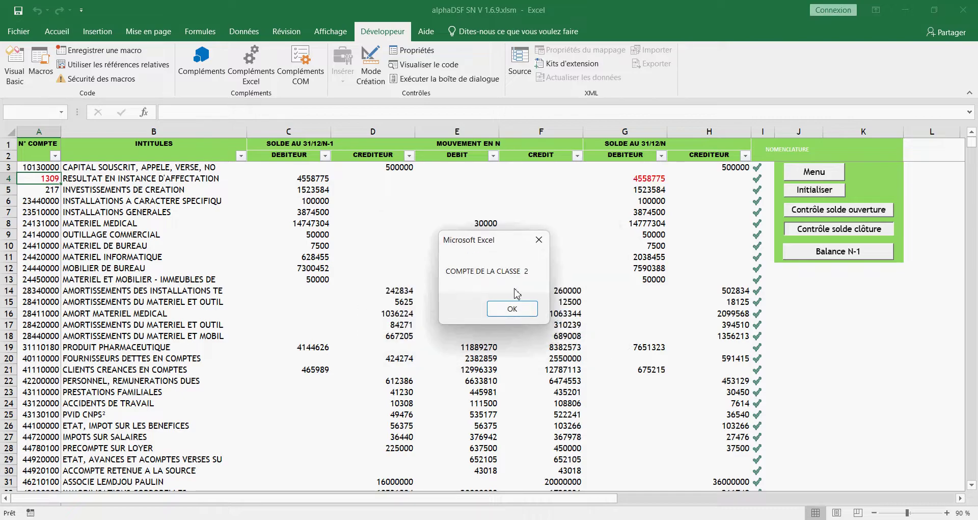
click(512, 309)
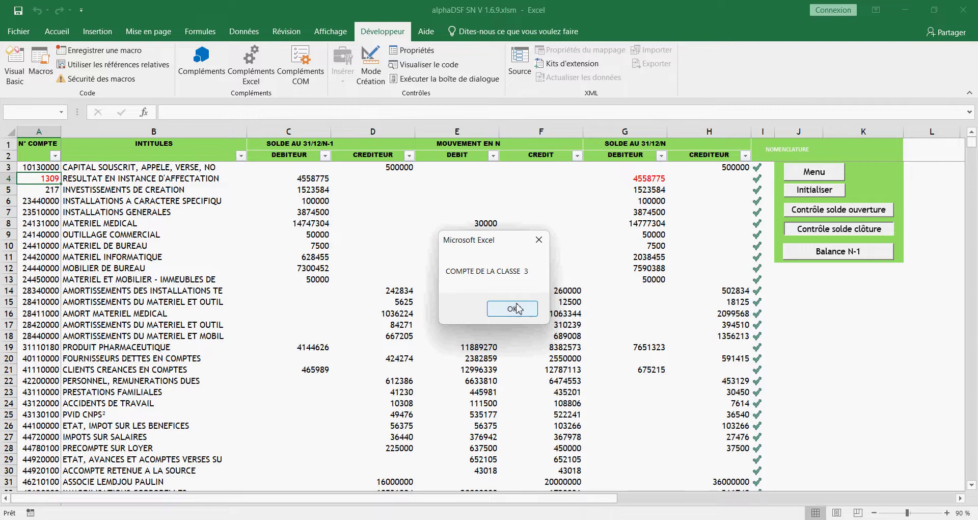
click(515, 309)
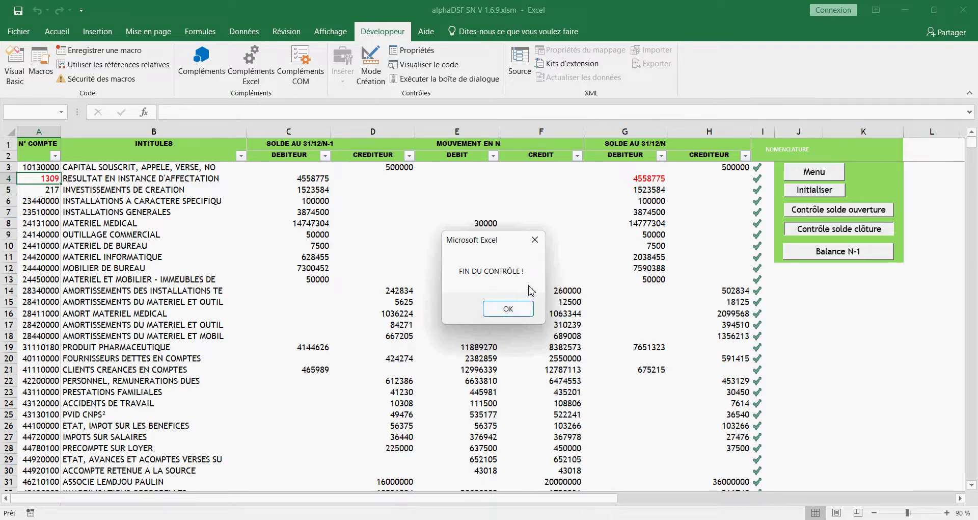
click(508, 309)
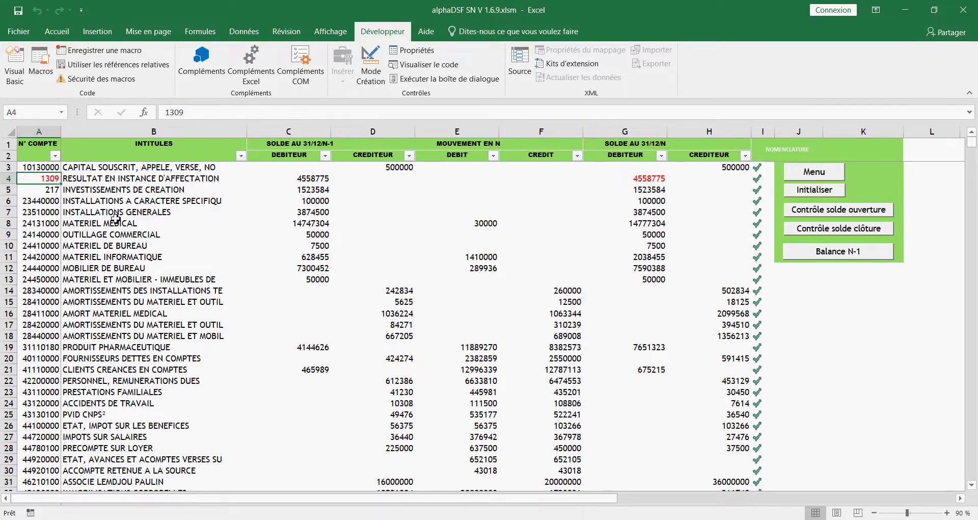
Change the account number of RESULTAT EN INSTANCE D'AFFECTATION in cell A4 to 1291.
text(1)
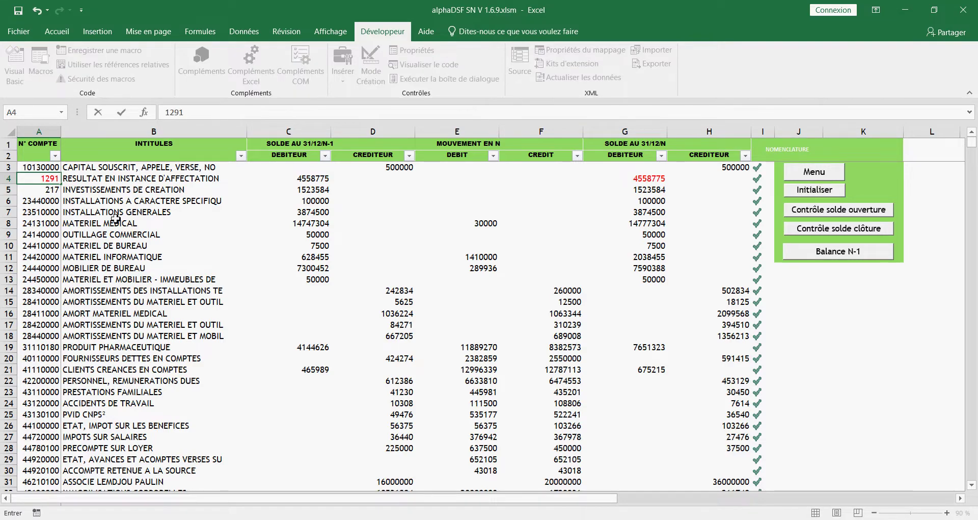
key(Return)
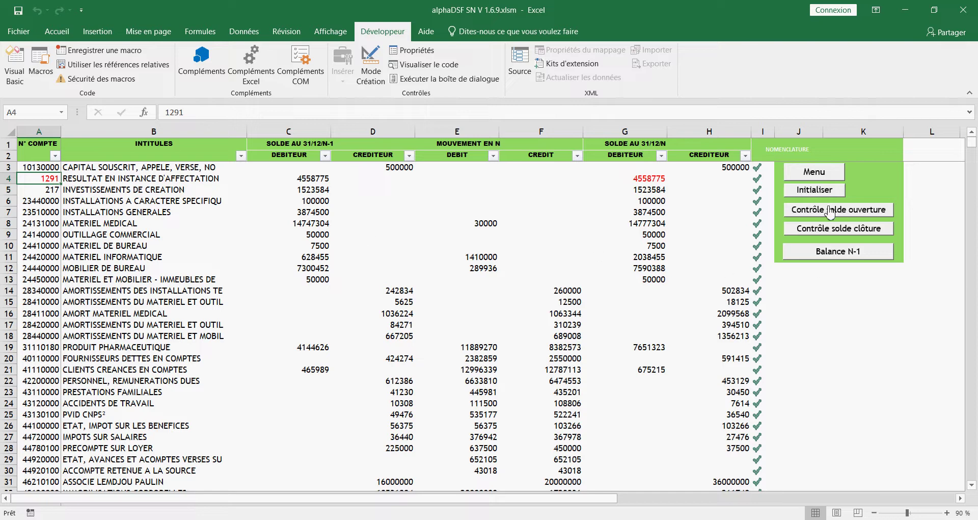
Copy the whole trial balance from balance 2021.xlsx into alphaDSF's Balance N-1 sheet, starting at cell A3.
click(826, 252)
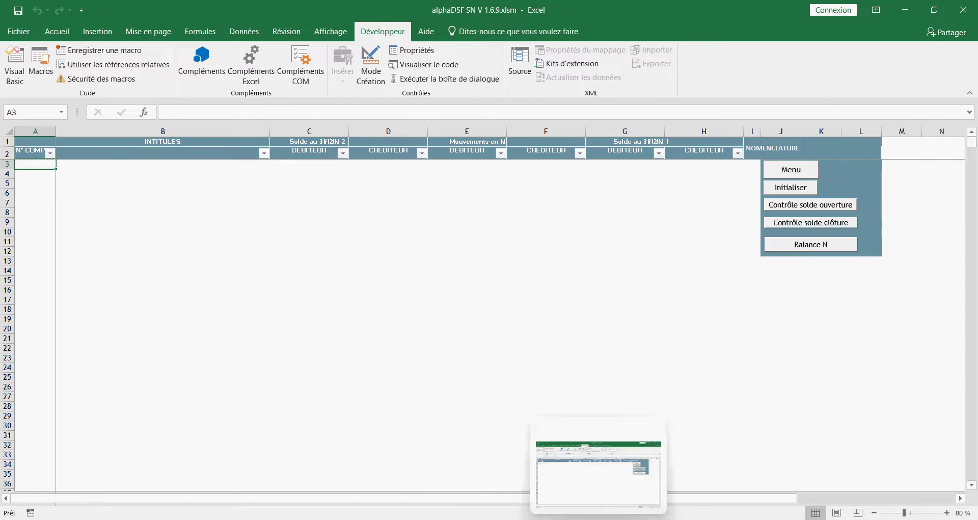
mouse_move(626, 519)
click(677, 479)
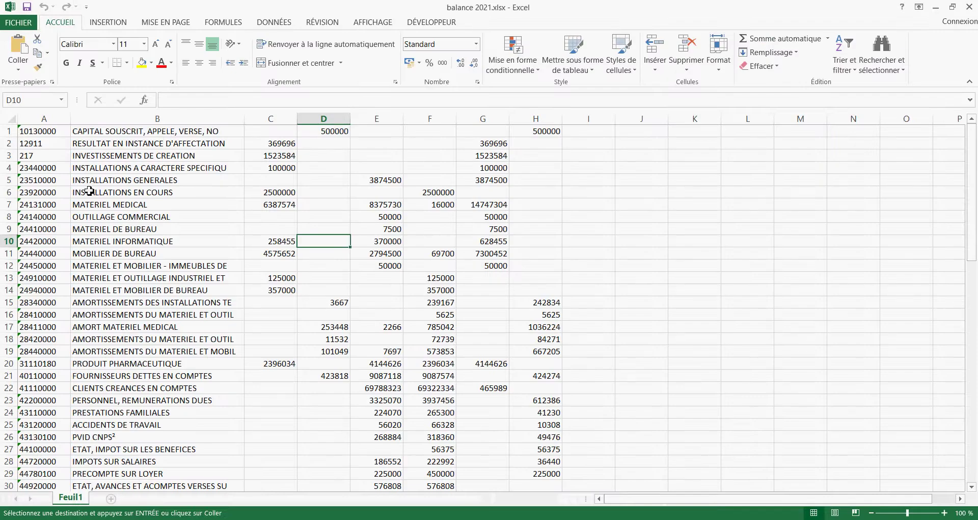
drag(55, 134, 544, 498)
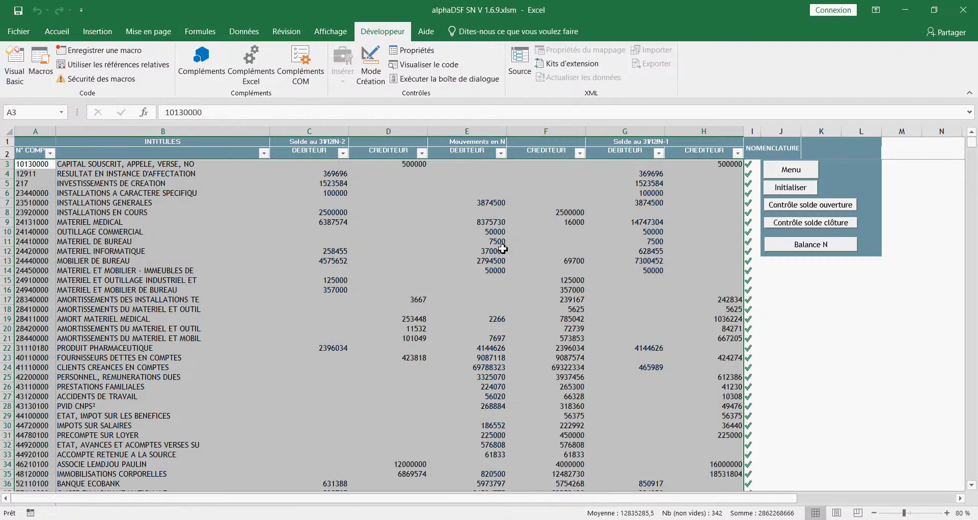
click(517, 249)
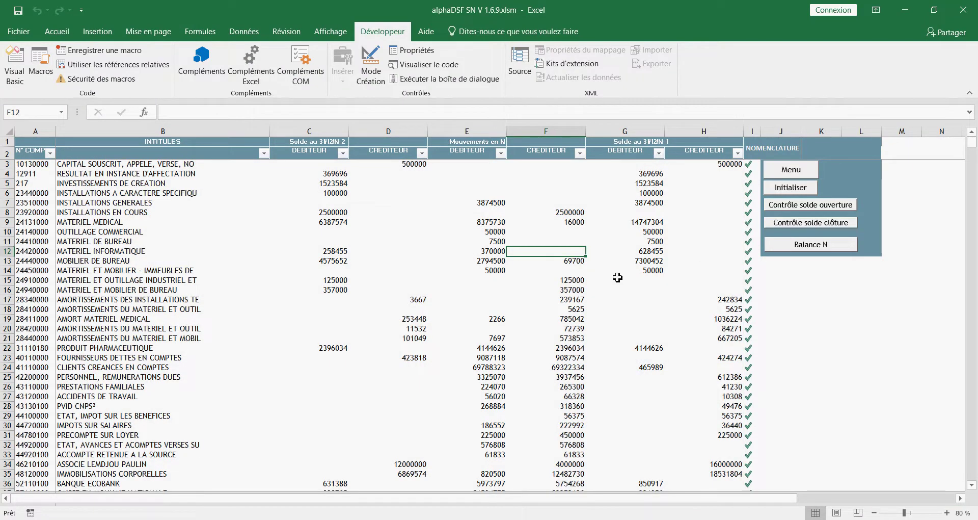
Return to the main menu and open the Etats Financiers N to view the balance sheet.
click(794, 170)
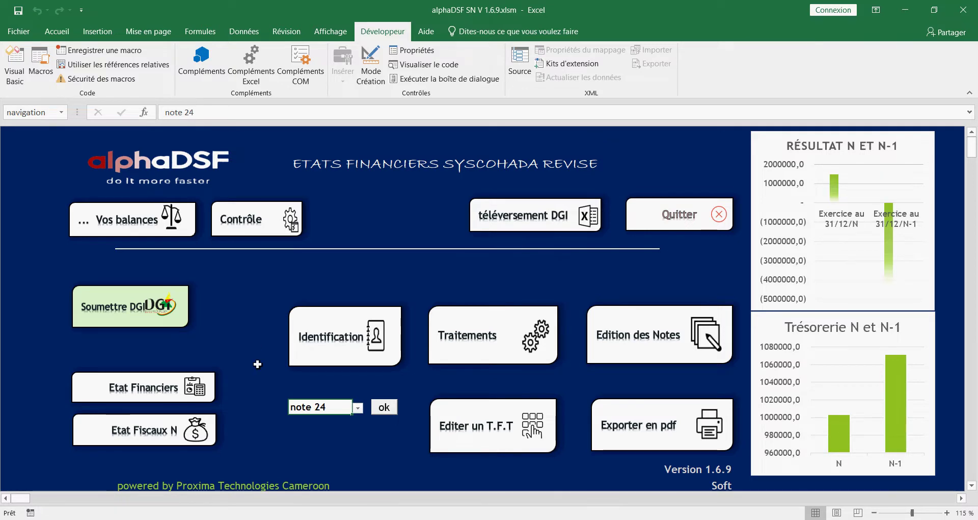
click(160, 388)
click(418, 260)
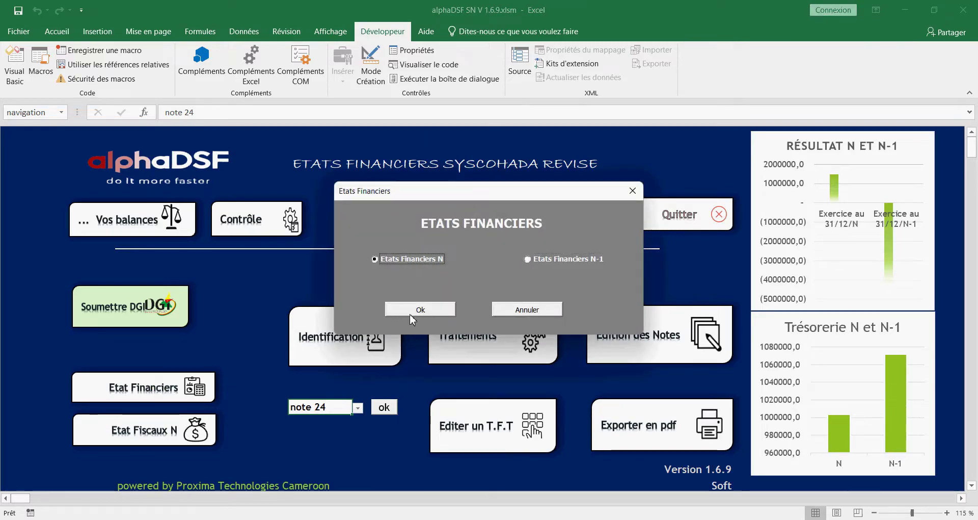
click(444, 309)
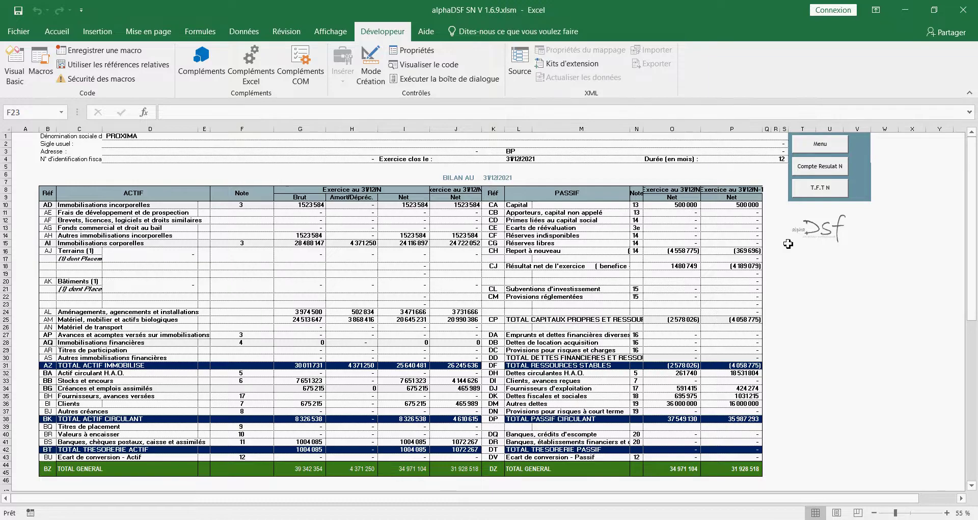
Open the Compte de Résultat N and review its lines for exercises N and N-1.
click(830, 176)
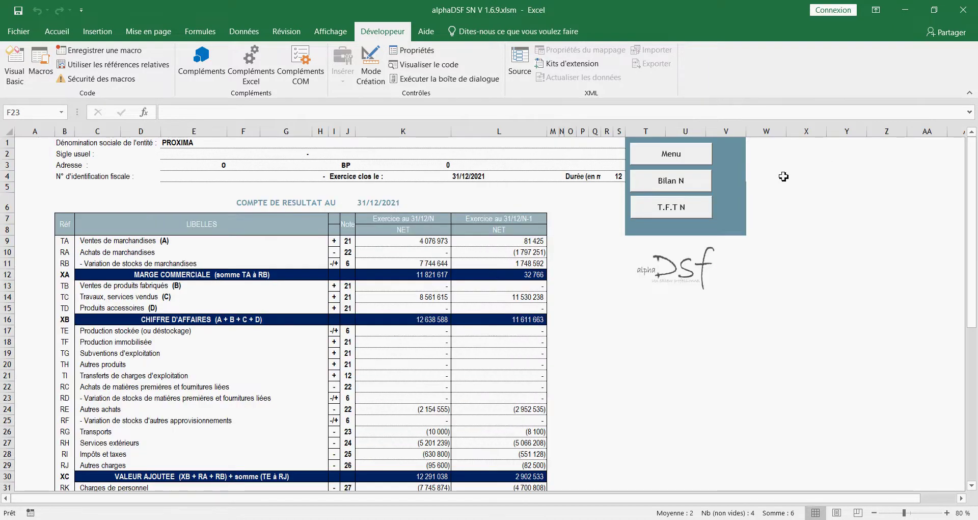
scroll(447, 292, down, 11)
scroll(447, 292, up, 8)
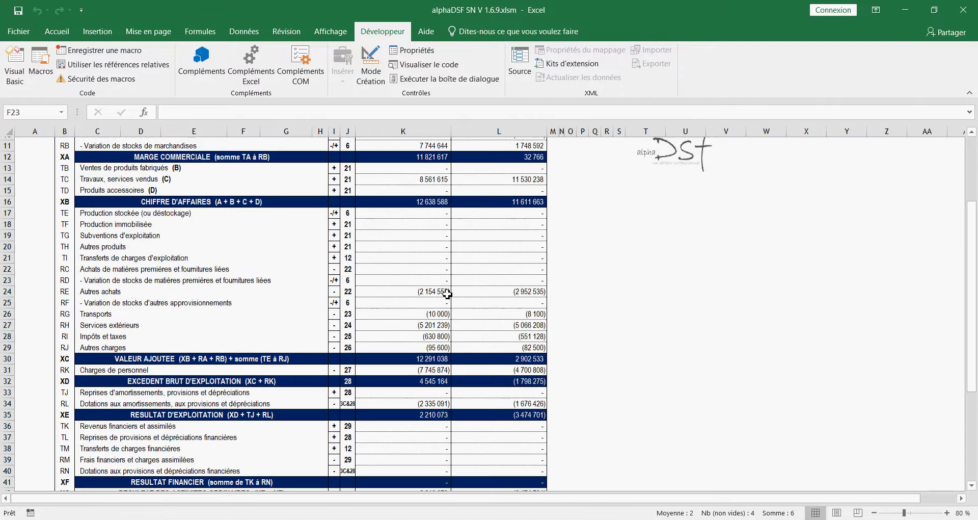
scroll(448, 293, up, 3)
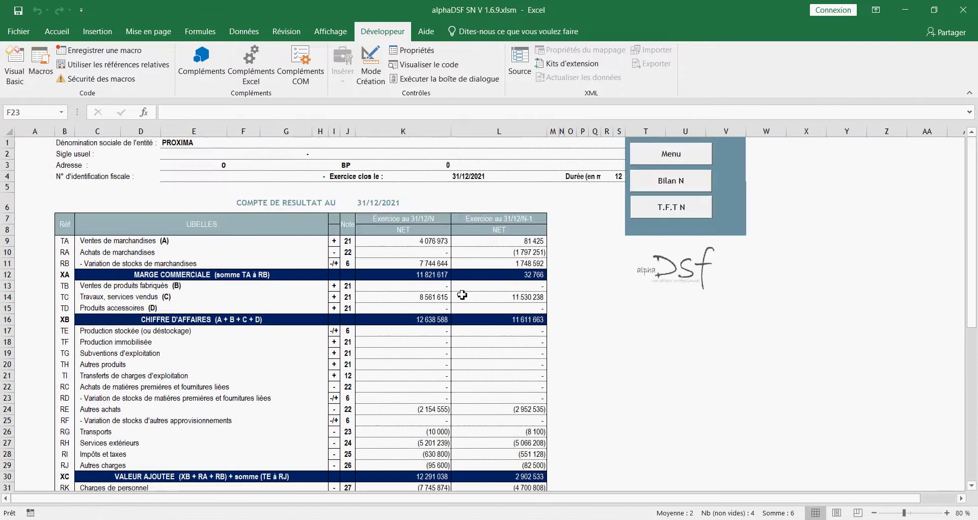
Open the Tableau de Flux de Trésorerie N and check it down to the closing cash control line.
click(672, 208)
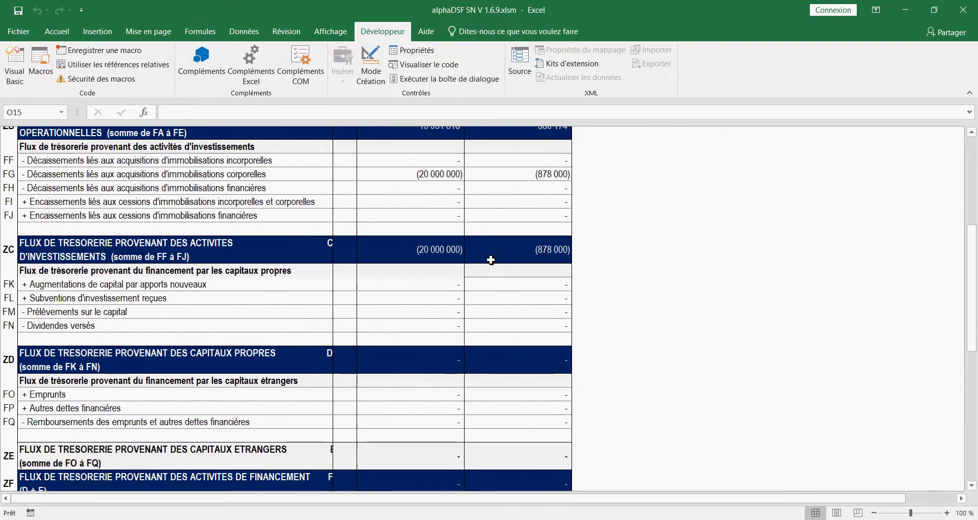
scroll(489, 265, down, 5)
scroll(486, 275, up, 10)
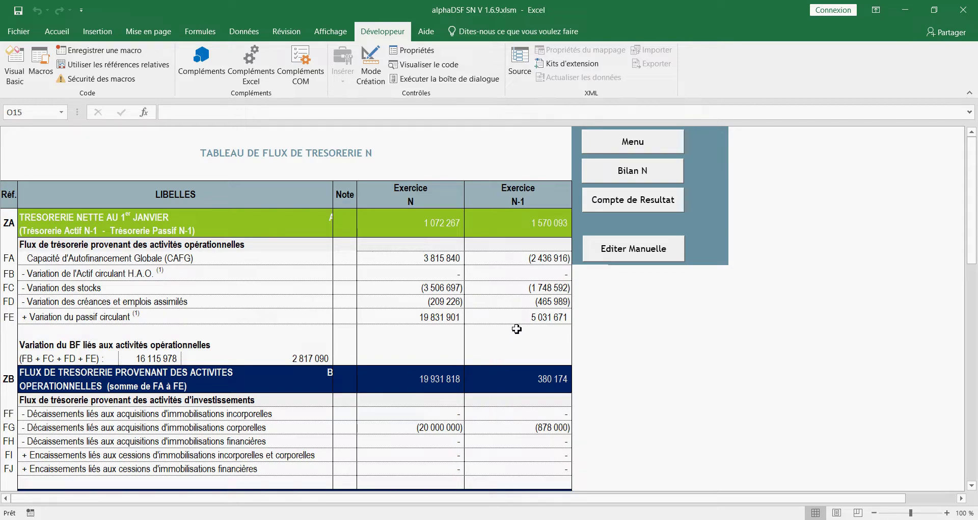
scroll(438, 320, down, 12)
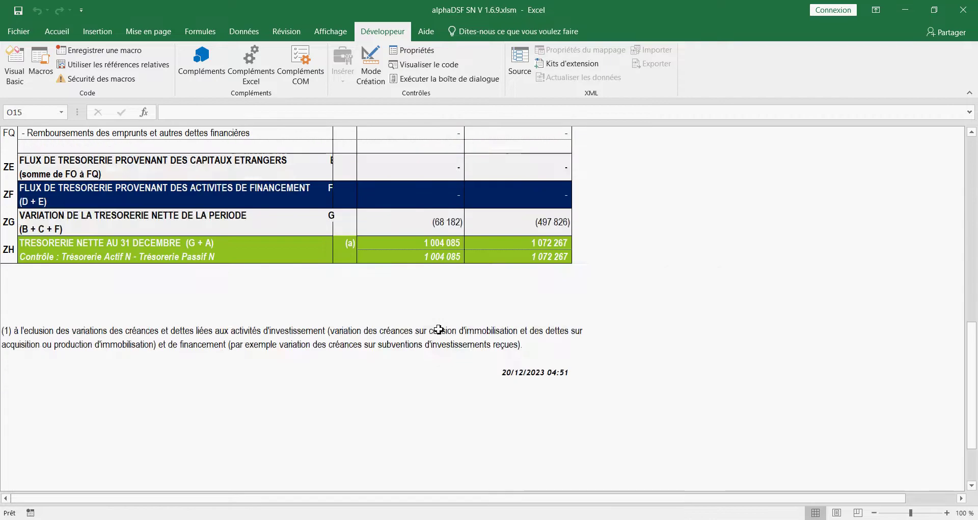
scroll(453, 317, up, 6)
scroll(454, 317, up, 8)
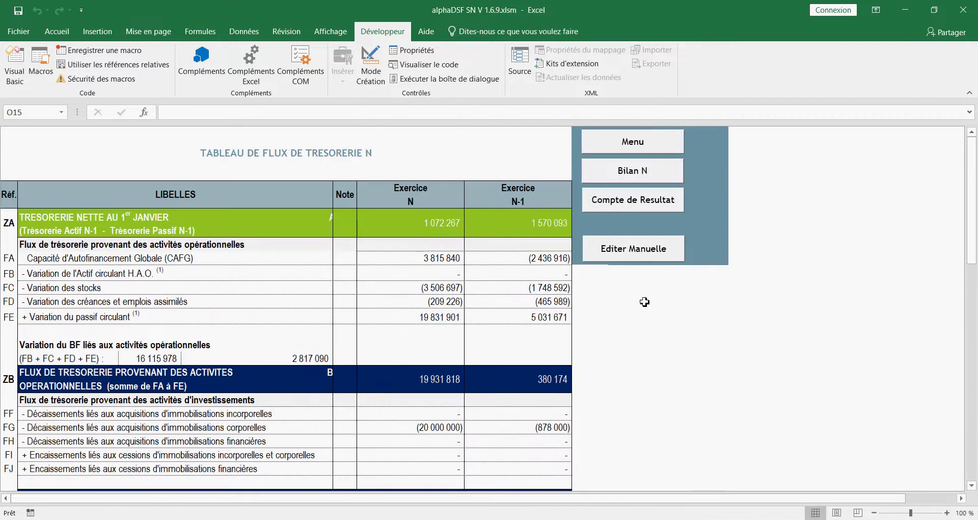
Open the manually editable version of the year N cash flow statement and look over its sections.
click(631, 252)
scroll(447, 284, down, 9)
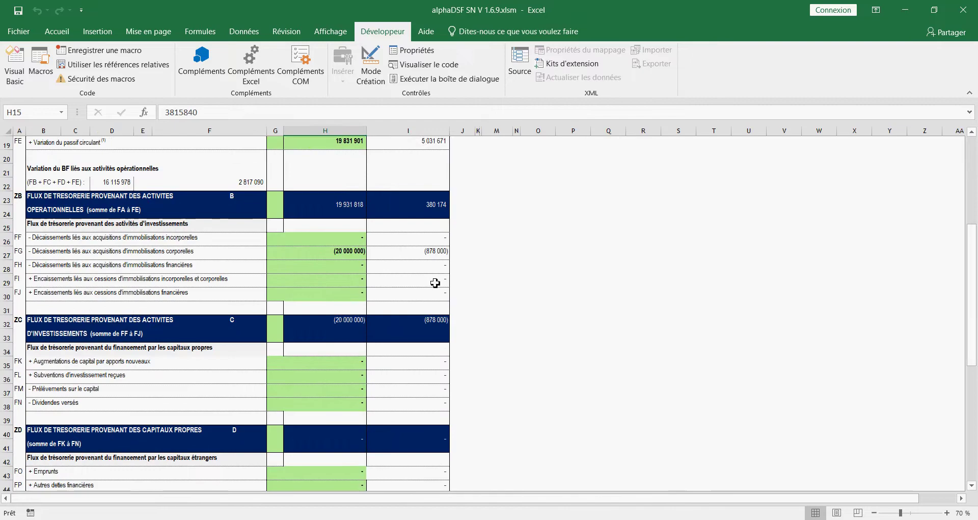
scroll(436, 283, up, 7)
scroll(436, 281, up, 2)
Examine the editable green cells of the Exercice N column, from opening cash through the operating, investing and financing flows.
click(332, 247)
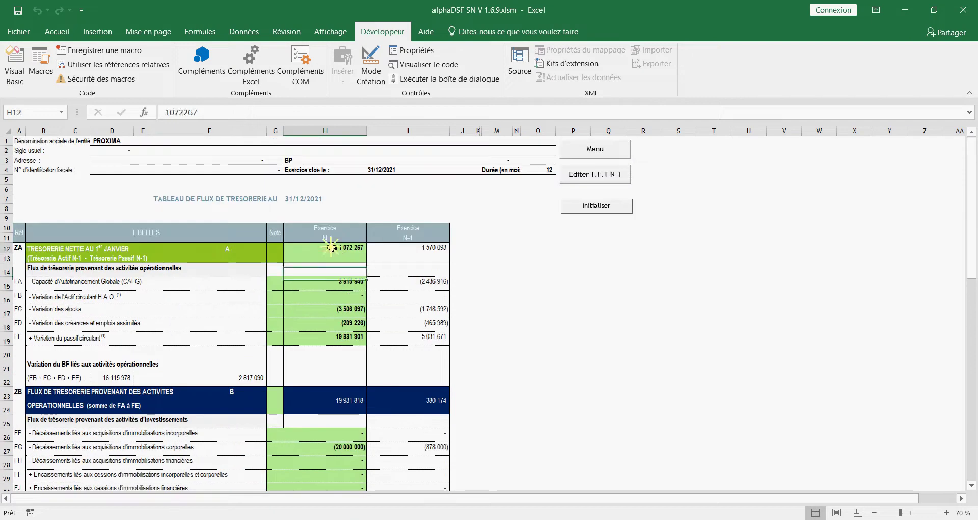
click(332, 294)
click(341, 280)
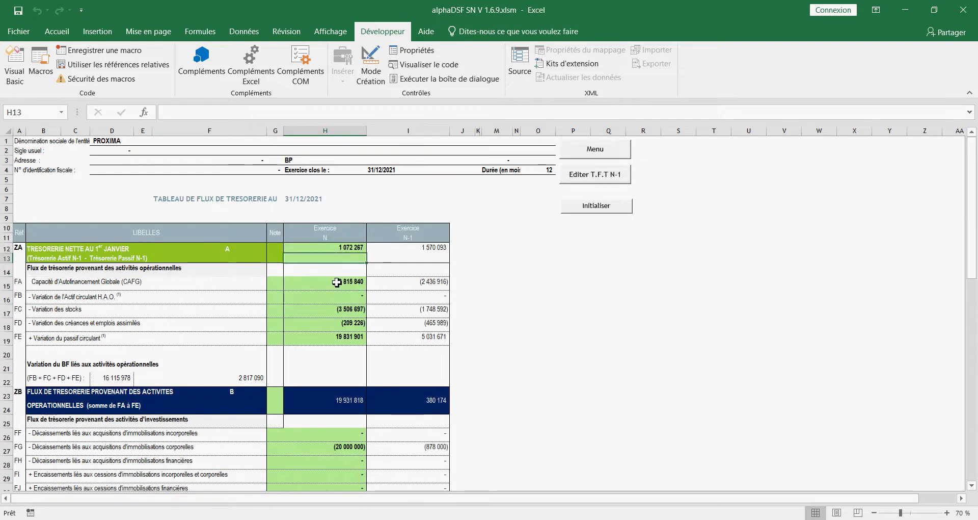
click(339, 310)
click(341, 335)
click(337, 297)
click(346, 281)
click(338, 322)
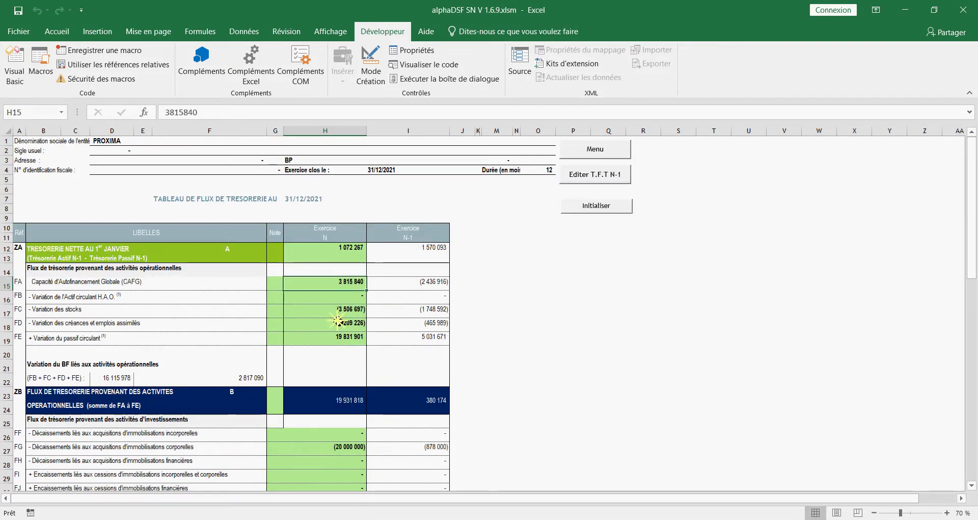
click(343, 337)
click(345, 308)
click(345, 282)
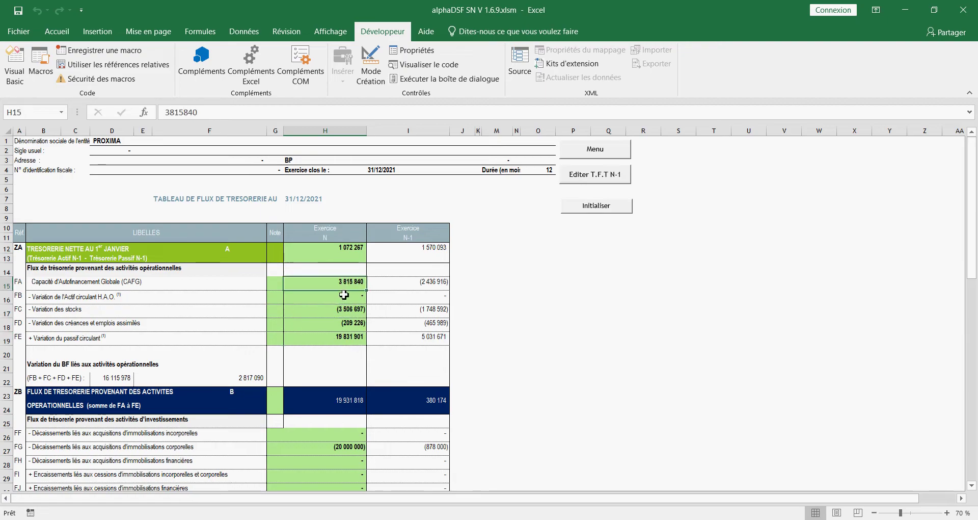
scroll(345, 300, down, 11)
scroll(344, 300, up, 7)
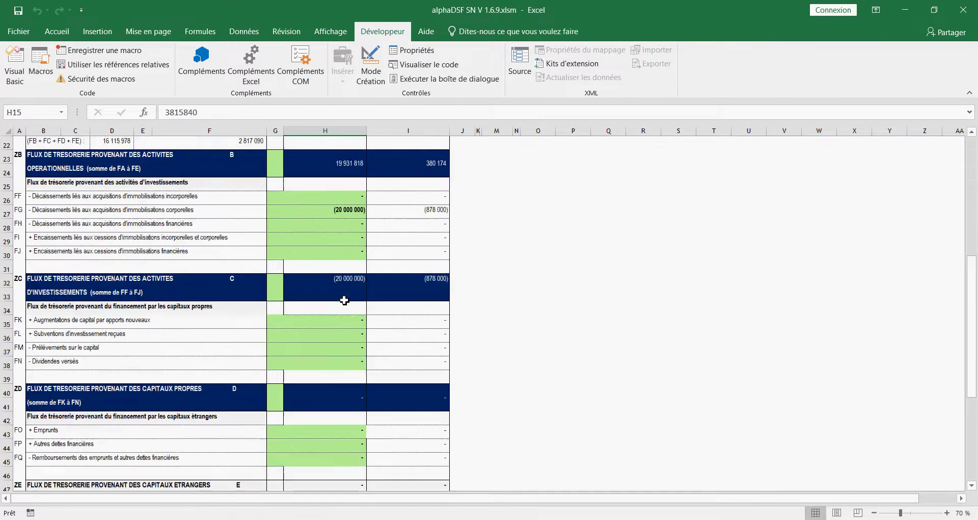
scroll(345, 301, up, 5)
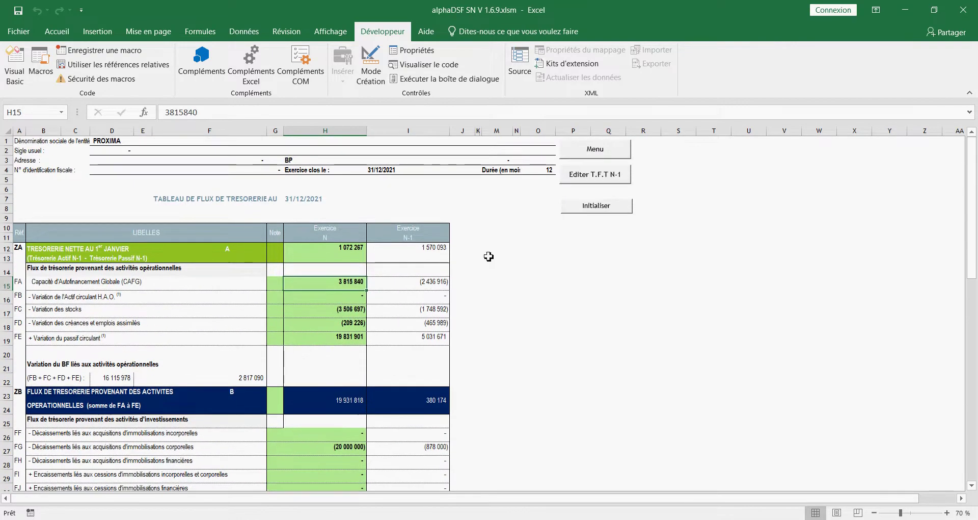
Reopen the editable cash flow table from the main menu for T.FLUX EXERCICE N and inspect its stock and receivables variation cells.
click(593, 153)
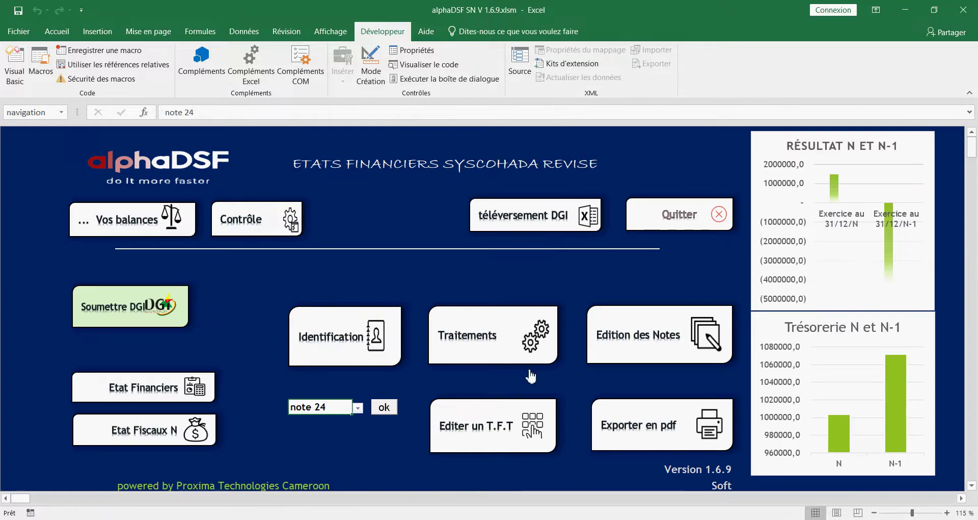
click(481, 433)
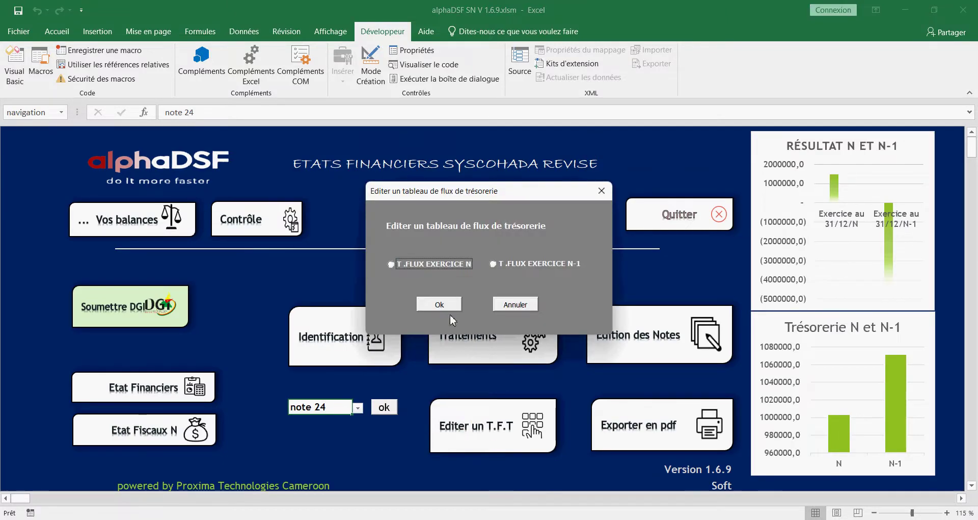
click(452, 266)
click(441, 302)
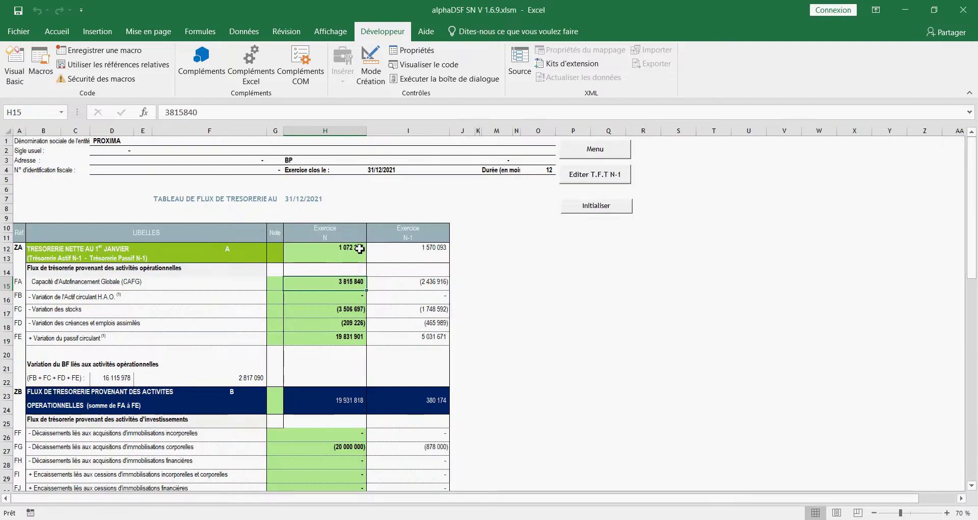
click(347, 310)
click(347, 324)
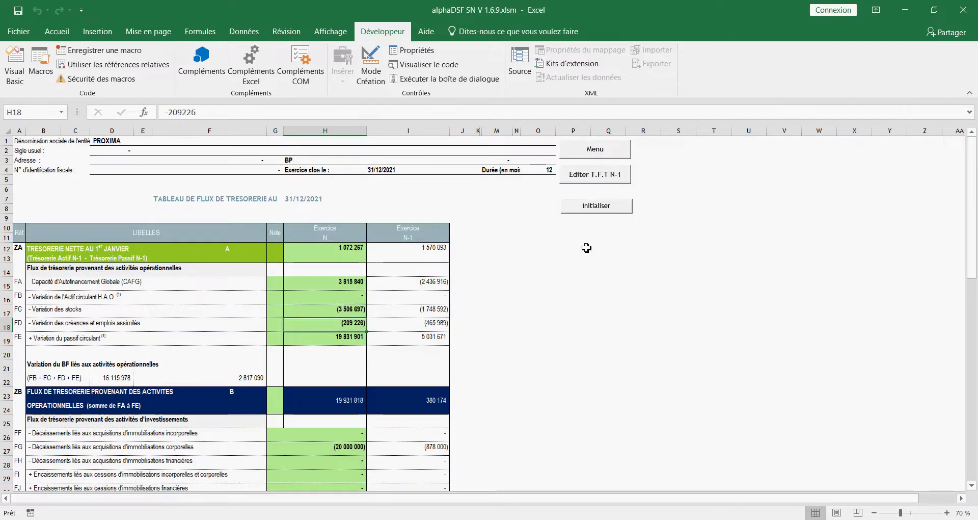
Open the Etat Fiscaux N from the main menu and advance through the tax notes to CF1 QUATER.
click(607, 152)
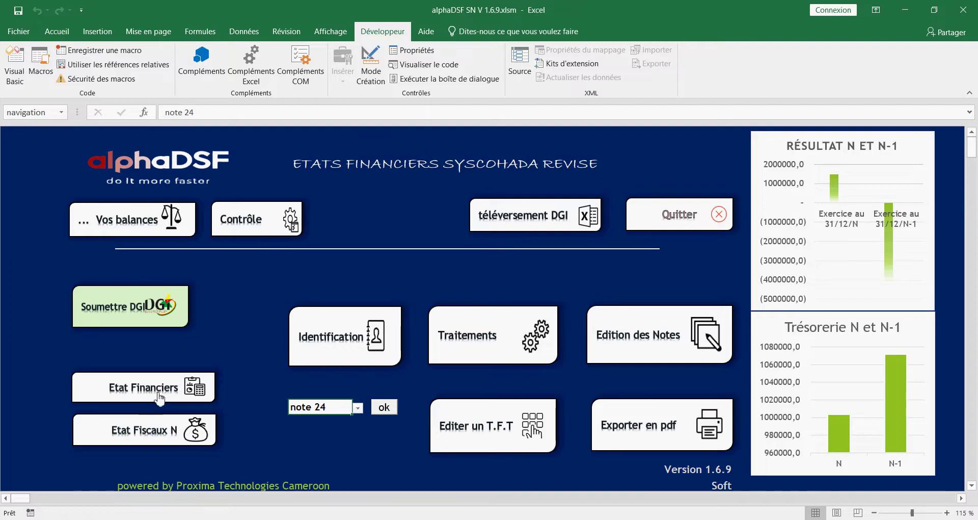
click(162, 435)
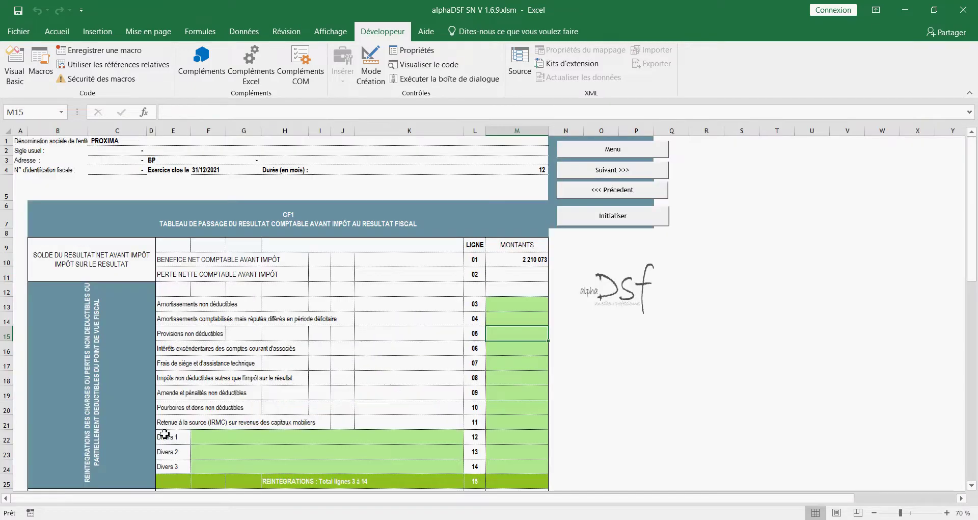
click(648, 178)
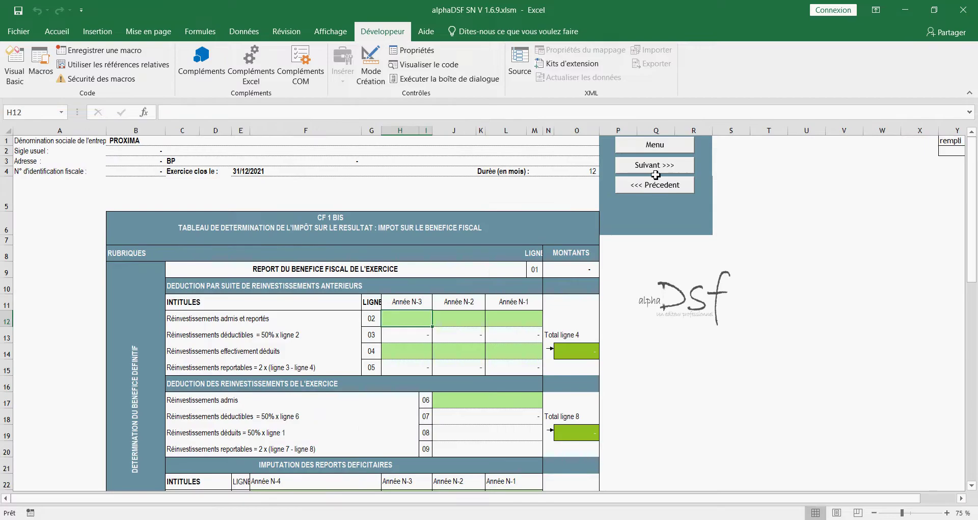
click(657, 176)
click(636, 175)
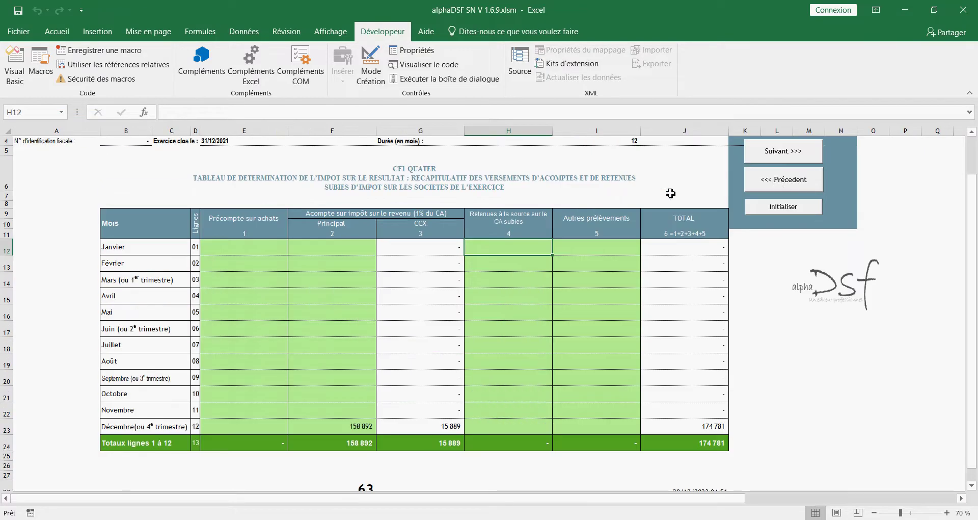
Clear the December principal income tax instalment in cell F23 of the CF1 QUATER table.
scroll(777, 209, up, 1)
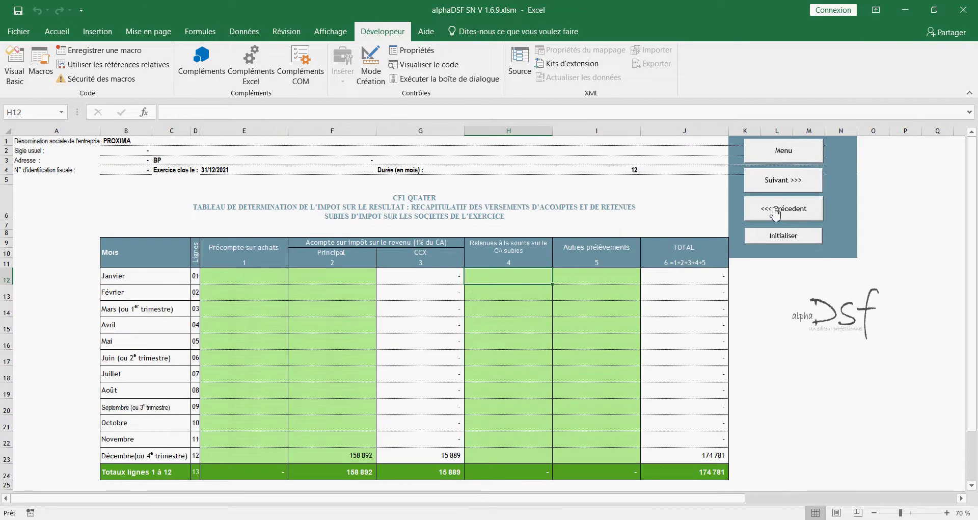
scroll(619, 339, down, 4)
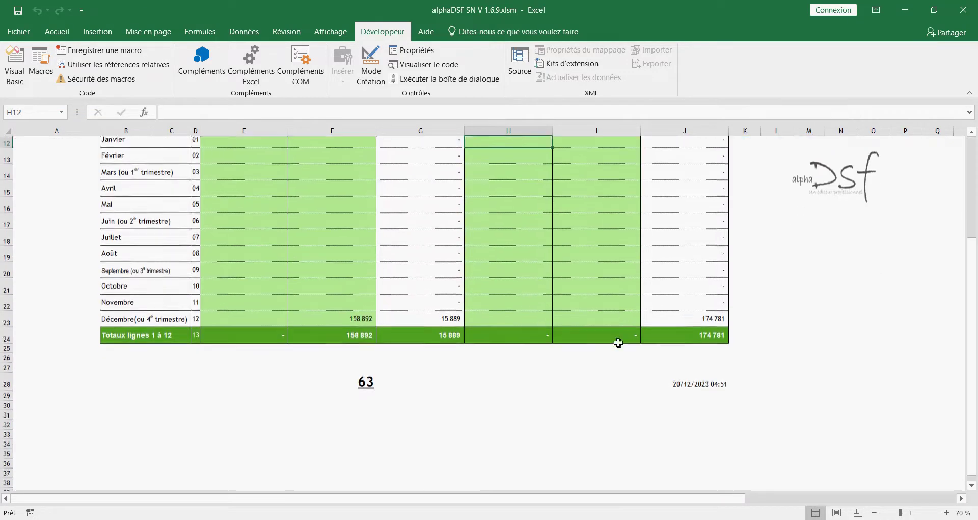
click(341, 307)
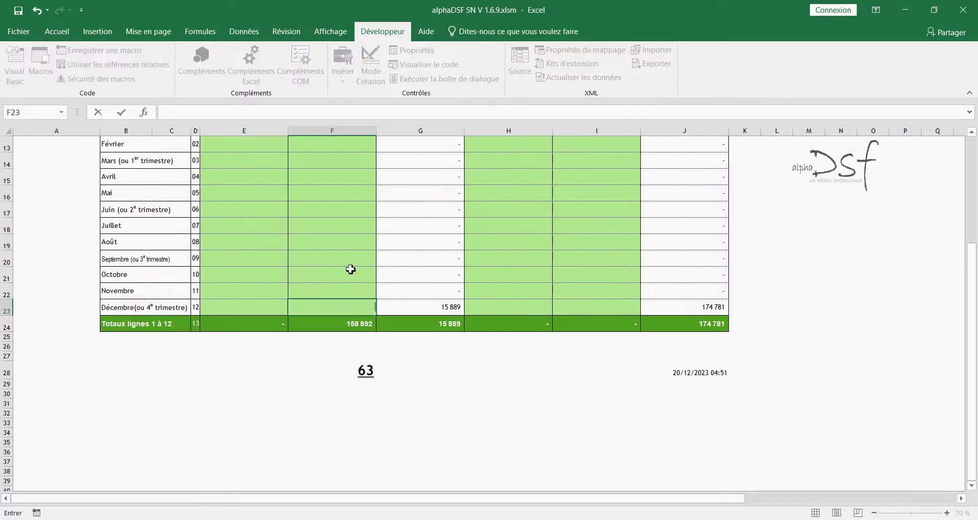
key(Delete)
key(Up)
key(Up)
key(Up)
scroll(550, 356, up, 4)
Go back to note CF1 TER, read and dismiss the account 441 consistency message, and review the minimum de perception calculation.
click(782, 209)
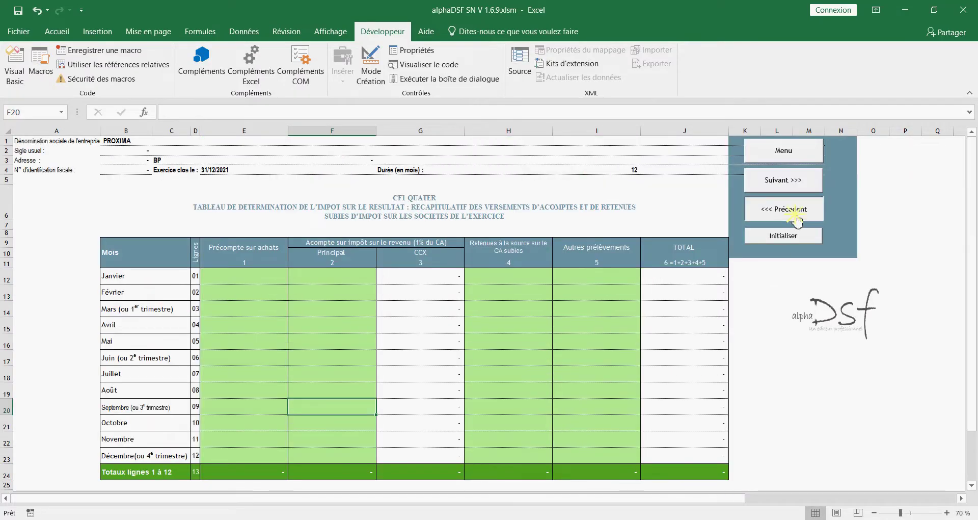
drag(483, 224, 603, 246)
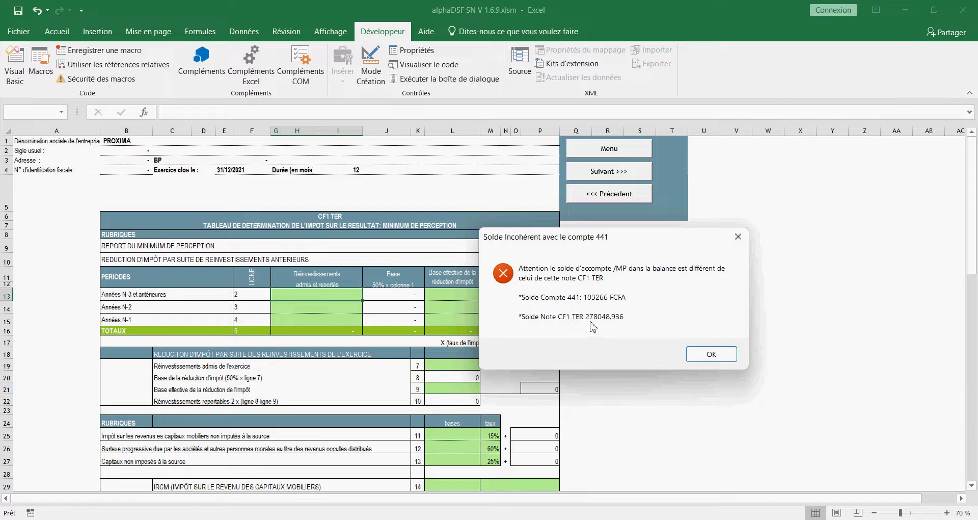
drag(614, 252, 634, 287)
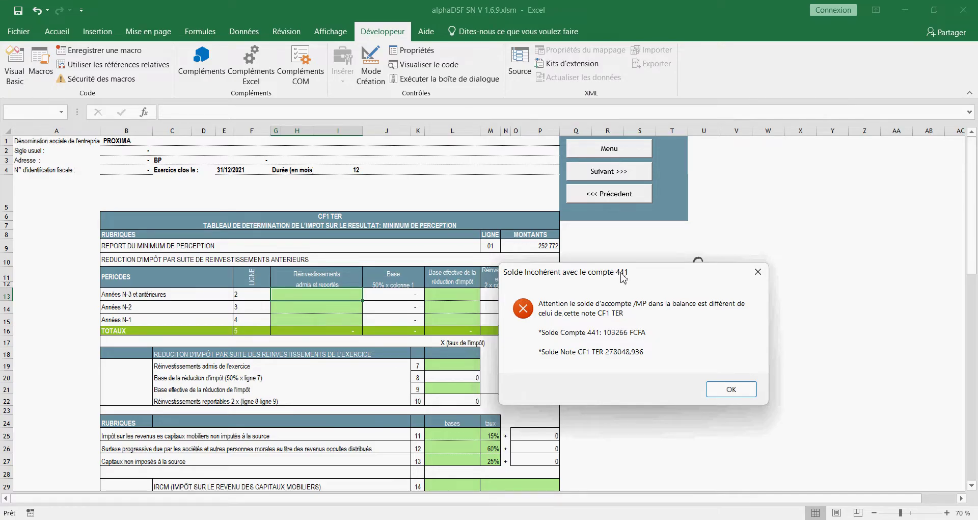
drag(622, 274, 560, 268)
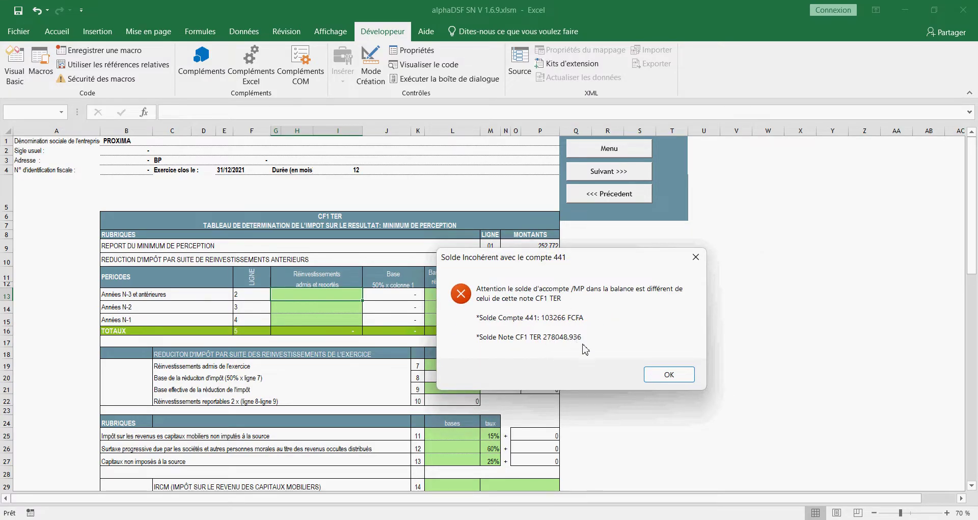
click(667, 373)
scroll(598, 343, down, 9)
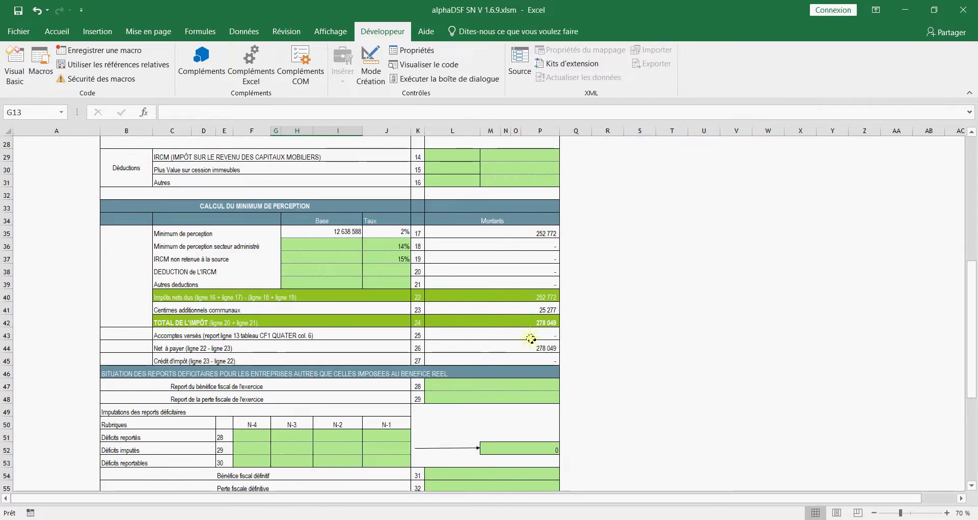
scroll(529, 337, up, 9)
Advance to note CF1 QUATER and set the December principal income tax instalment in F23 to 158892.
click(627, 182)
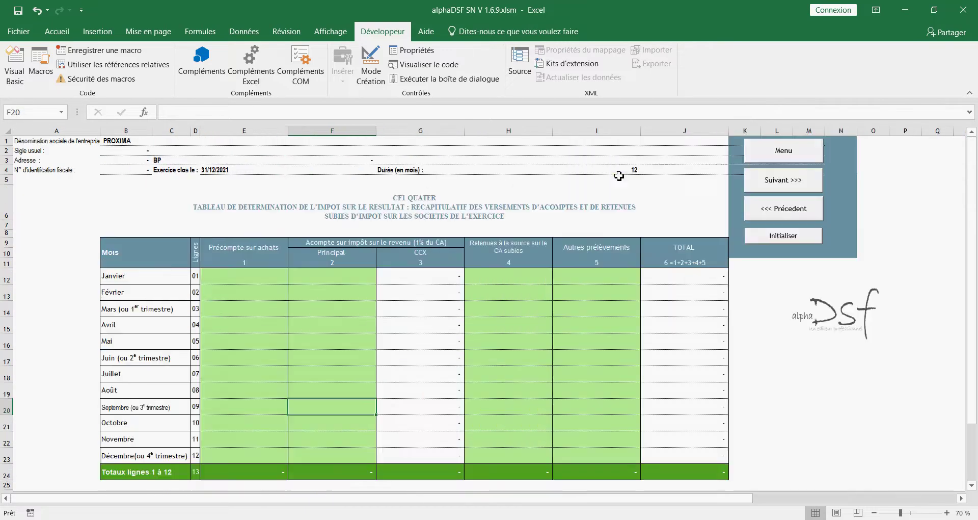
click(336, 454)
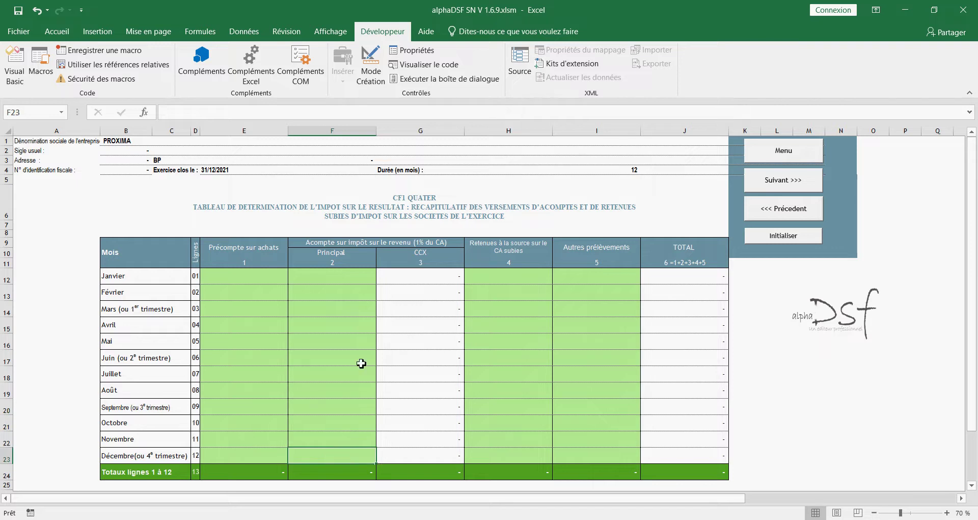
text(158892)
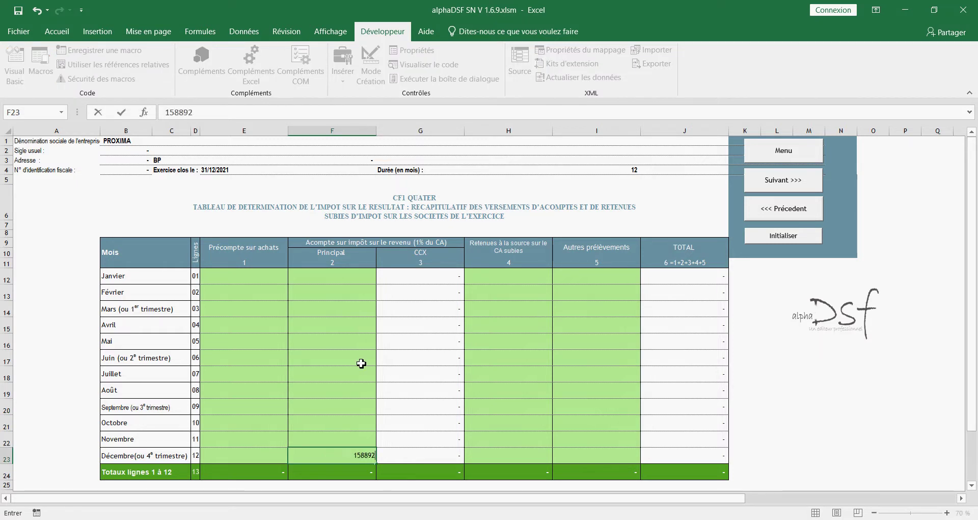
key(Return)
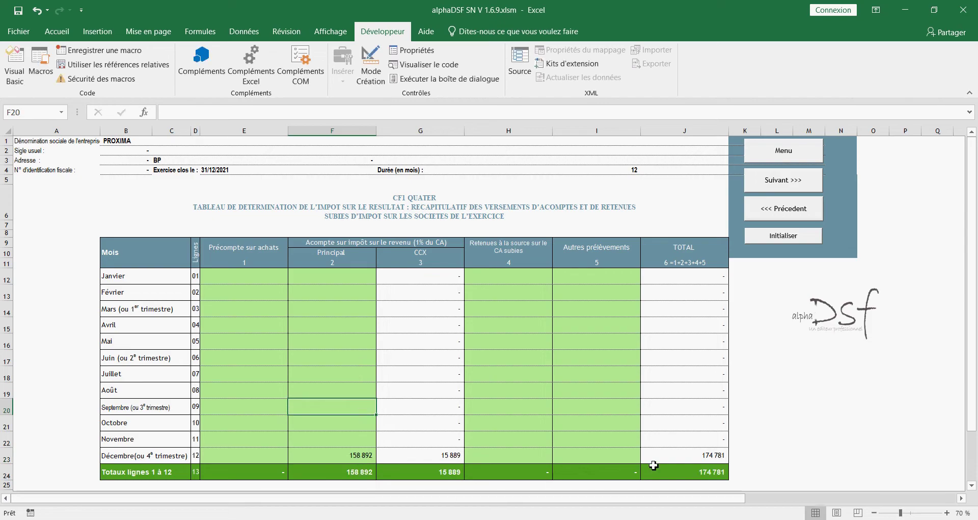
Go back to note CF1 TER and check the instalments paid and net payable lines of the minimum de perception calculation.
click(700, 476)
click(787, 211)
scroll(371, 361, down, 9)
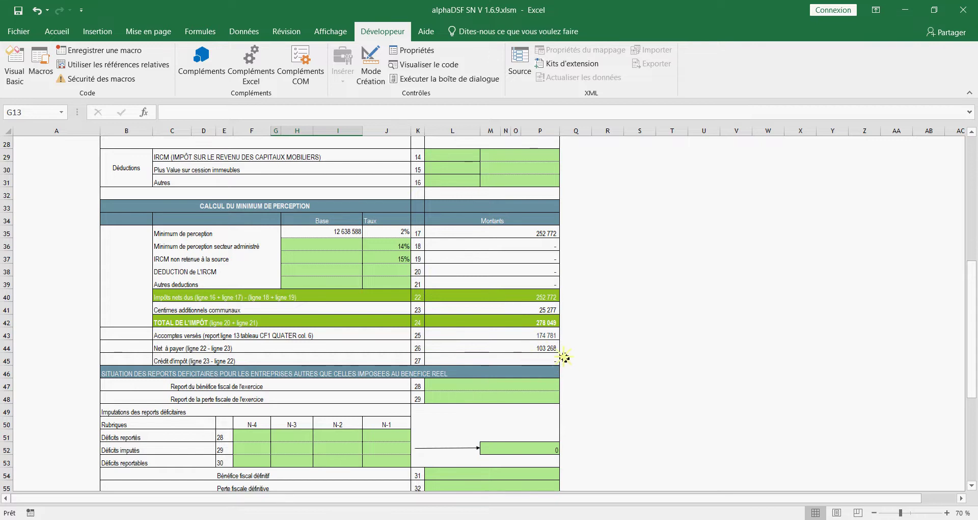
scroll(558, 354, up, 9)
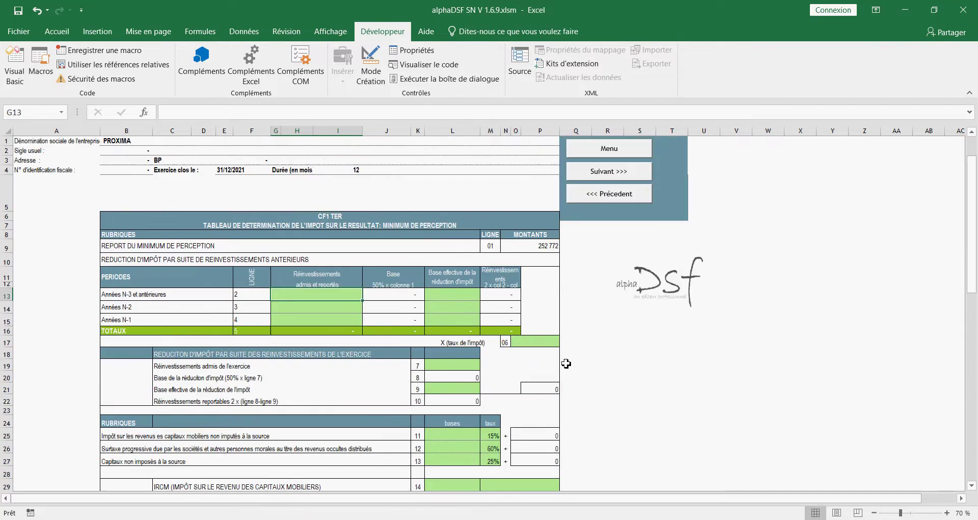
Open Balance N from the main menu and examine the closing credit balance of account 44100000, ETAT, IMPOT SUR LES BENEFICES.
click(616, 148)
click(159, 214)
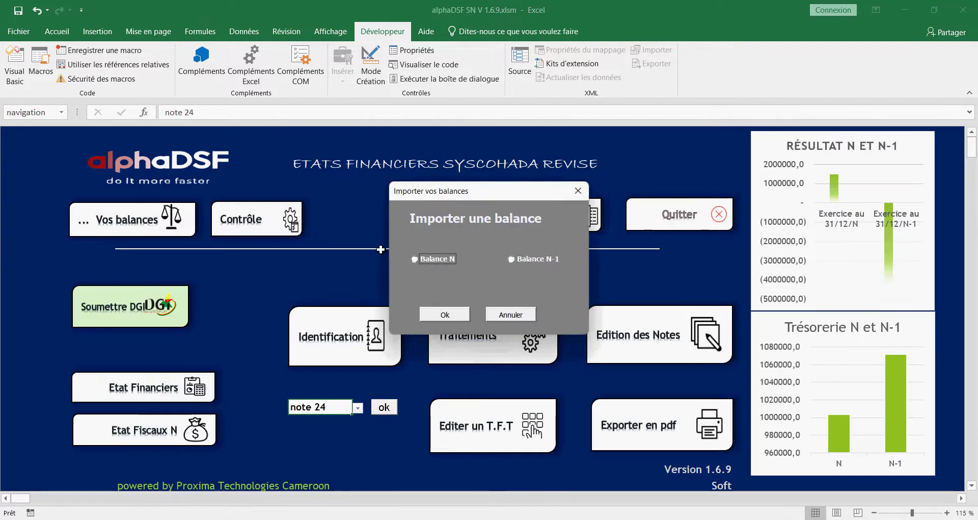
click(441, 314)
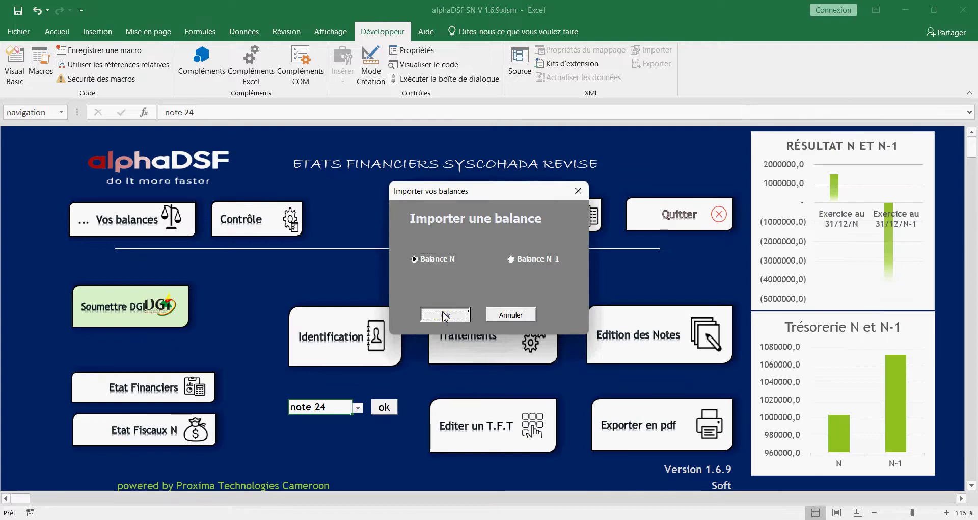
scroll(174, 356, up, 2)
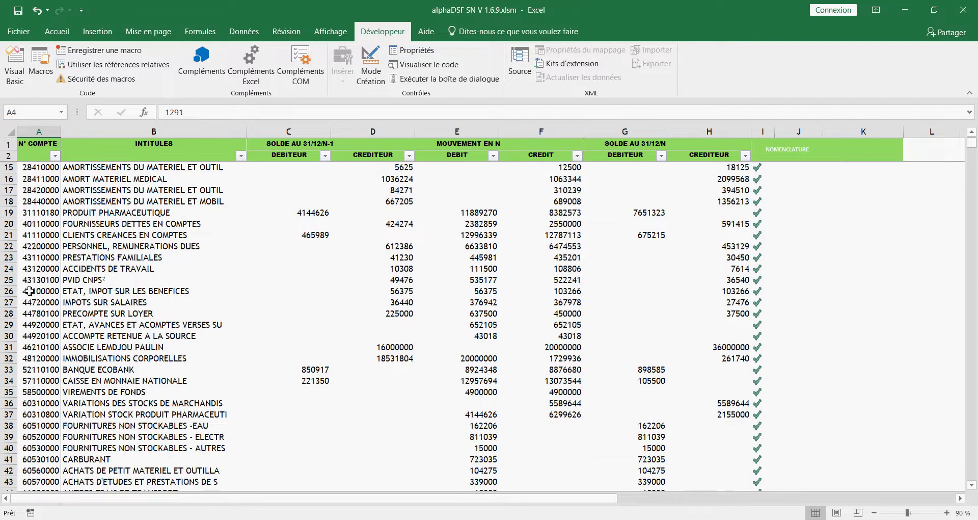
drag(29, 291, 725, 290)
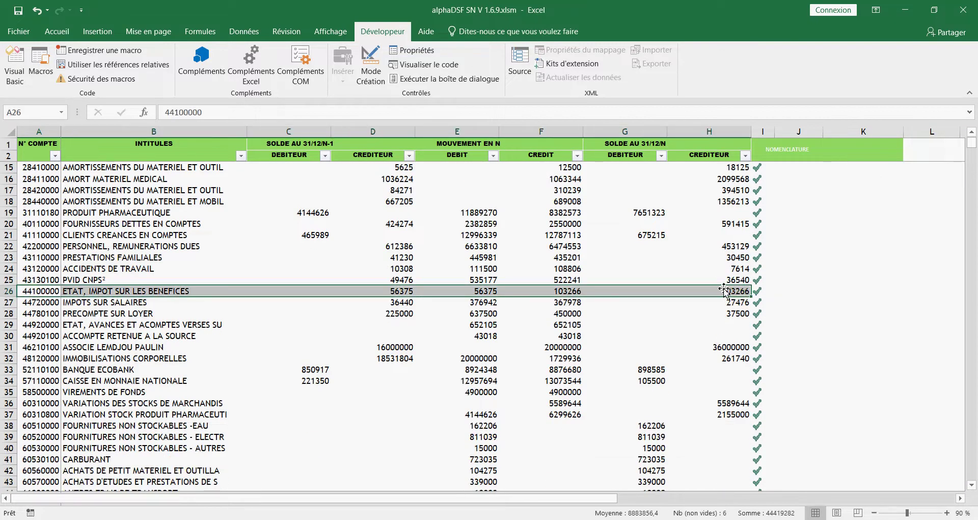
click(734, 291)
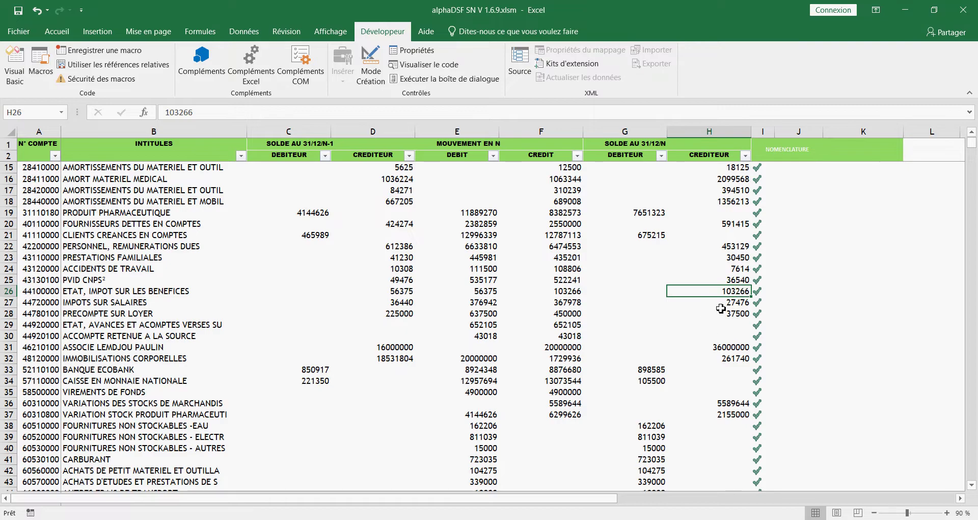
scroll(738, 315, up, 4)
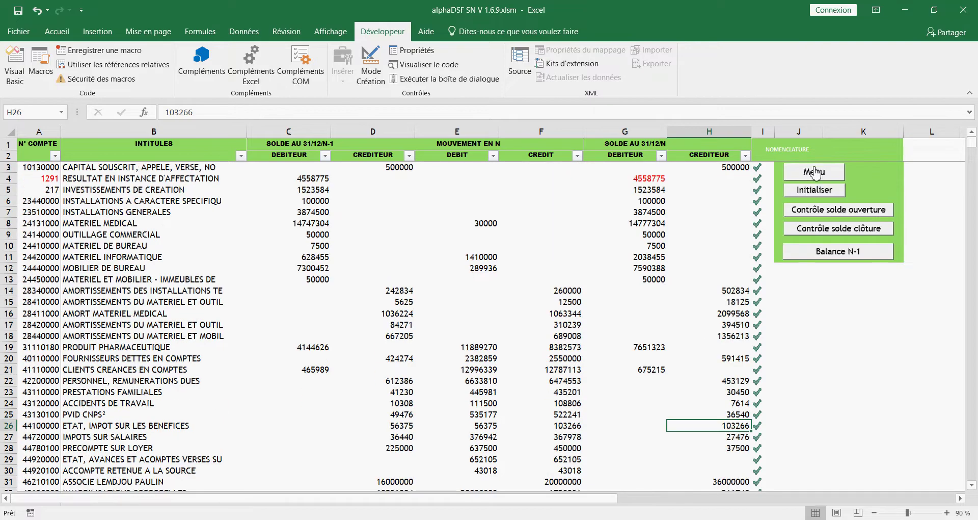
Open Identification from the main menu, view the cover page and Fiche d'identification et renseignement divers 1, and return to the menu.
click(815, 172)
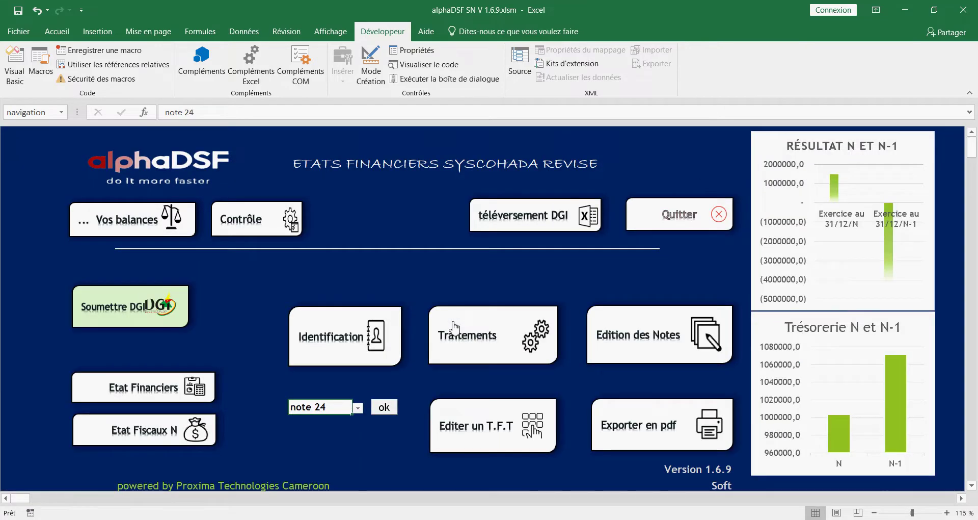
click(354, 339)
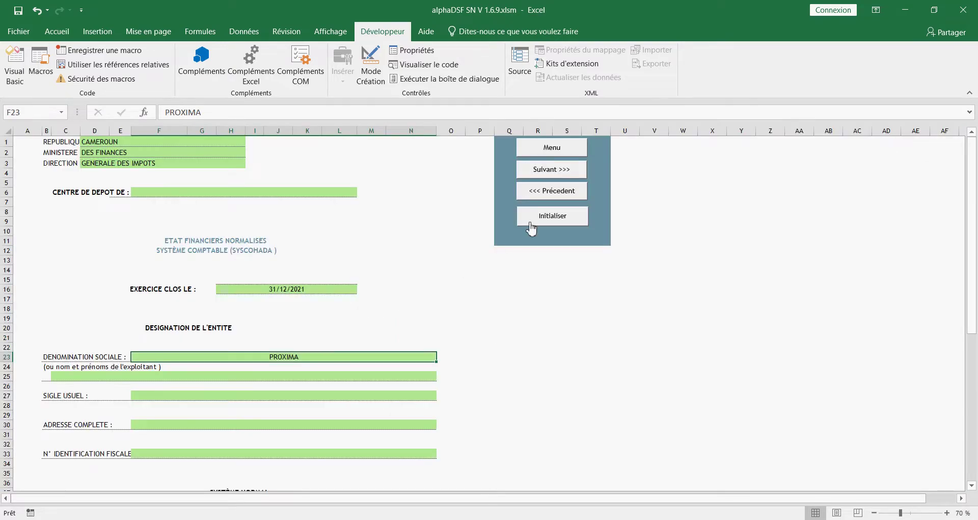
click(550, 172)
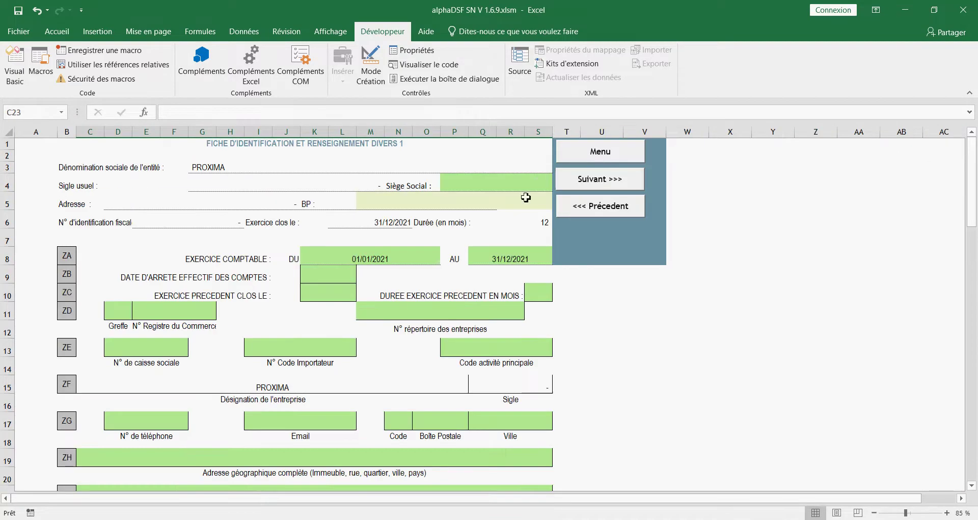
click(603, 151)
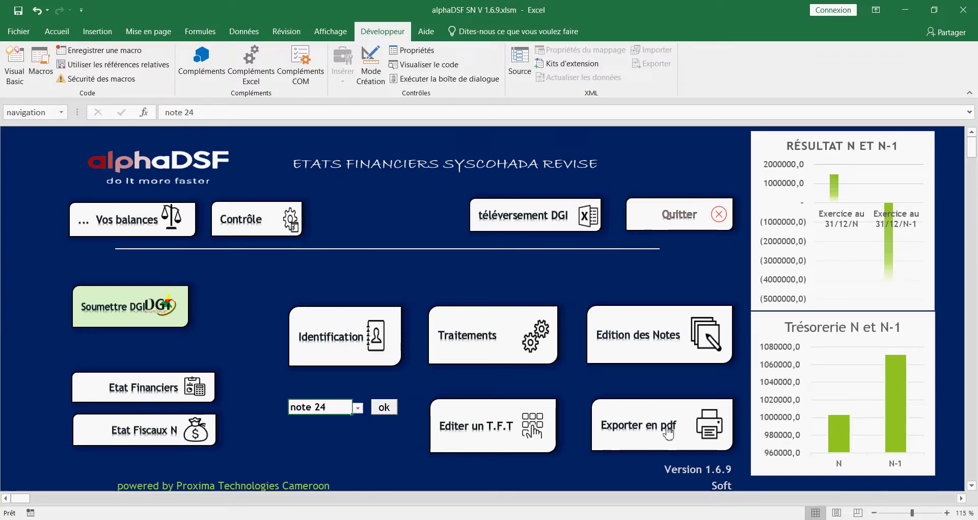
Open Edition des Notes from the main menu and advance through the notes to Note 7 Clients.
click(649, 323)
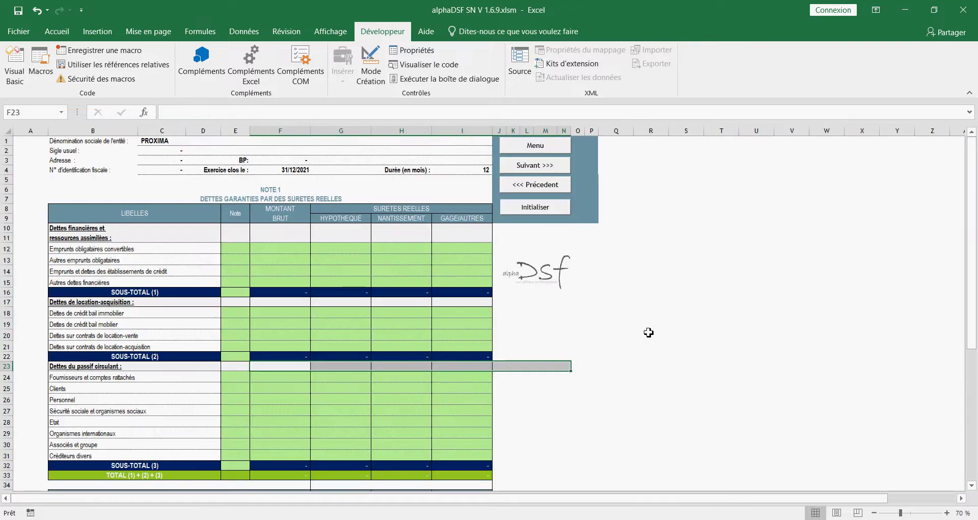
click(546, 166)
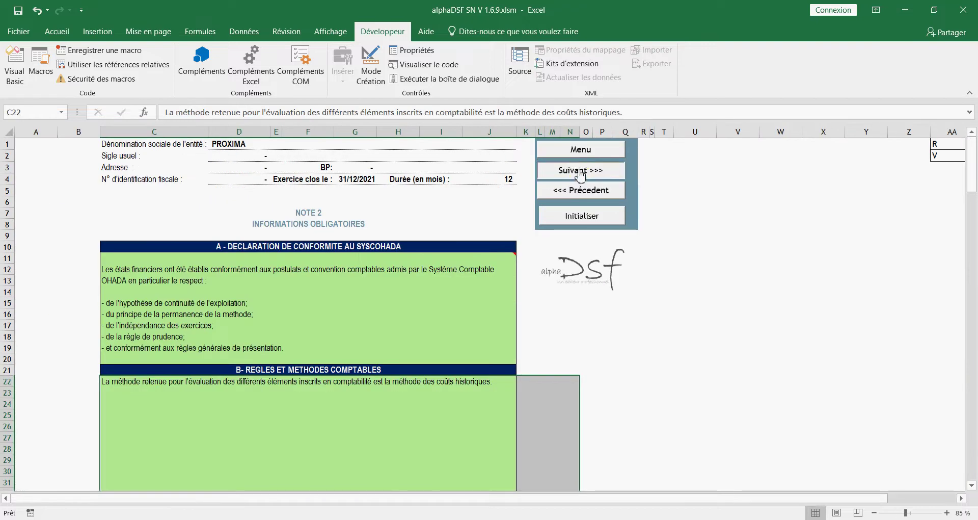
click(585, 174)
click(579, 159)
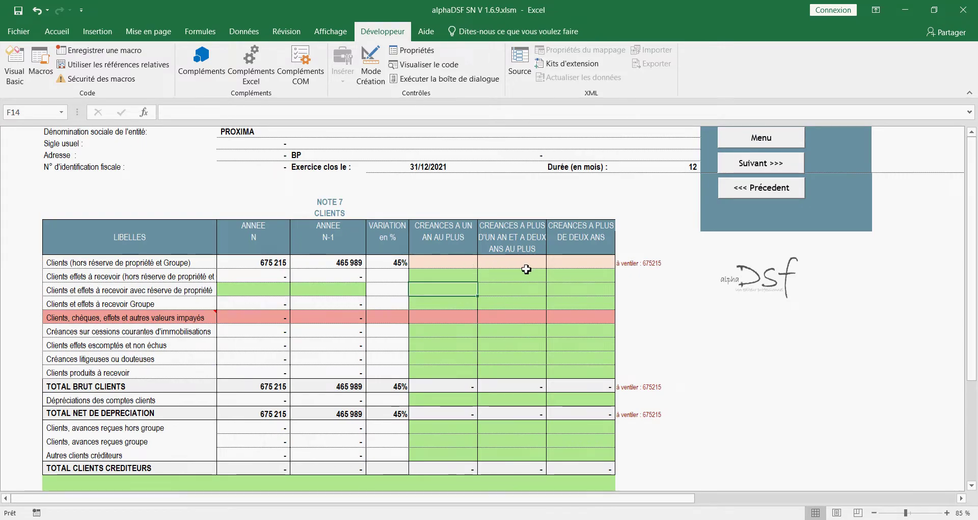
Split the Clients (hors réserve de propriété et Groupe) receivables in Note 7 into 675 000 due within one year and 215 due in one to two years.
click(506, 264)
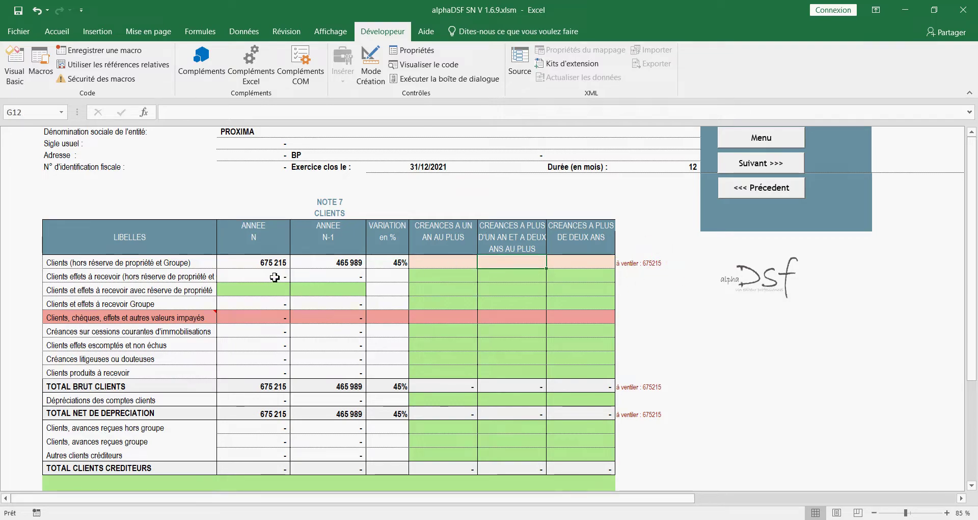
click(420, 266)
text(675 )
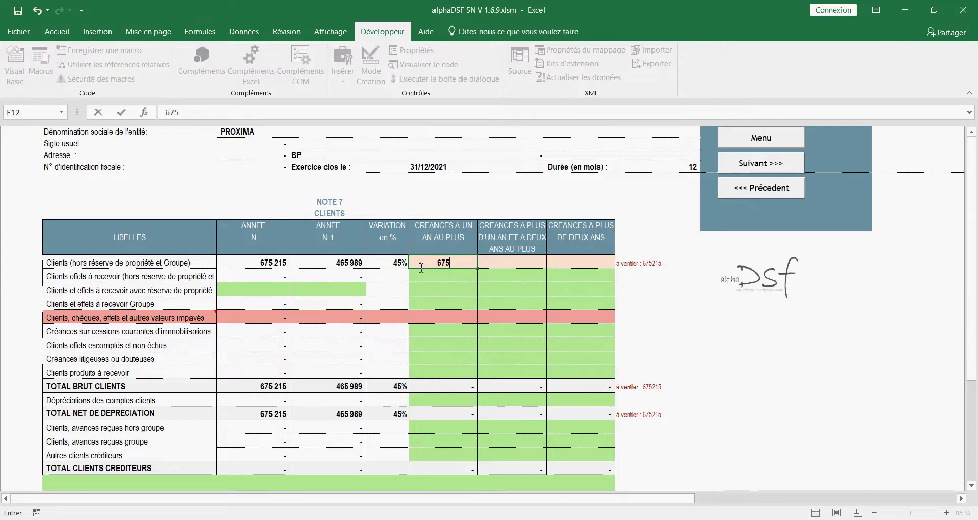
text(000)
key(Return)
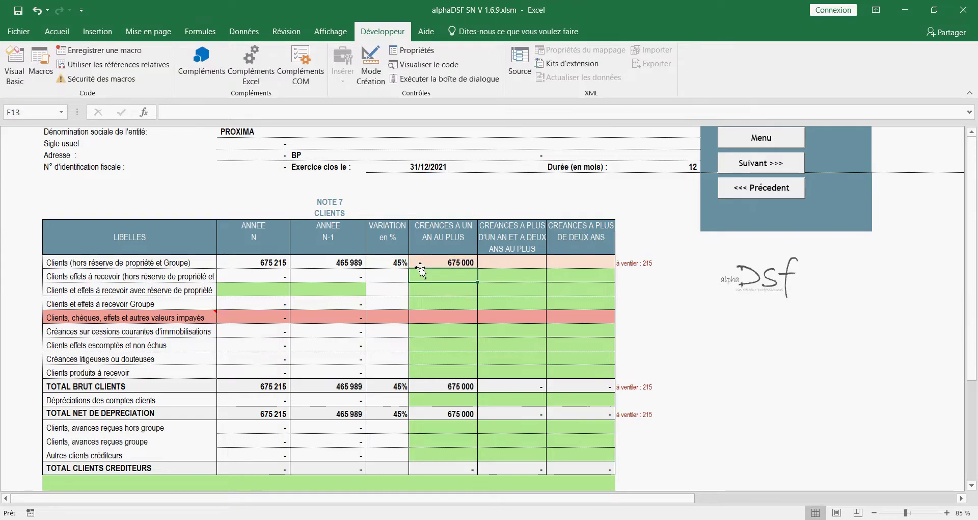
click(521, 274)
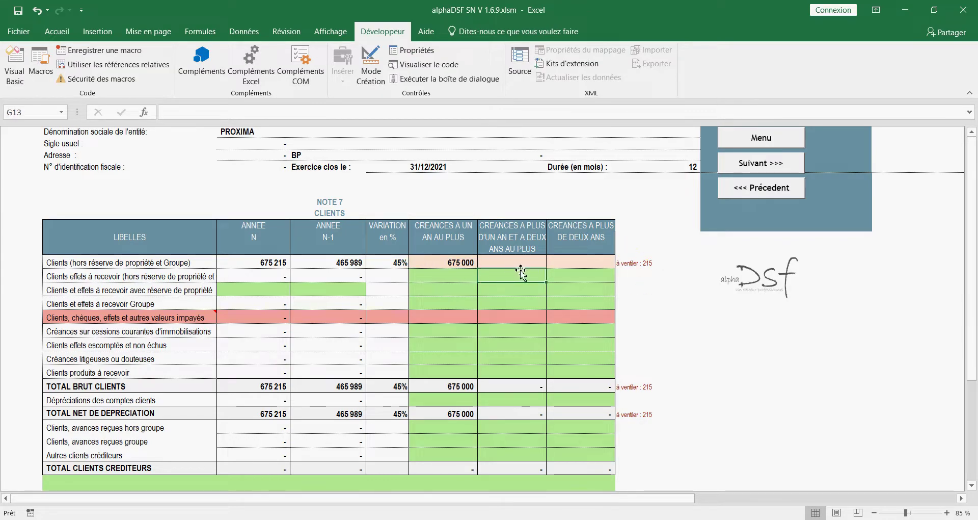
click(516, 263)
text(215)
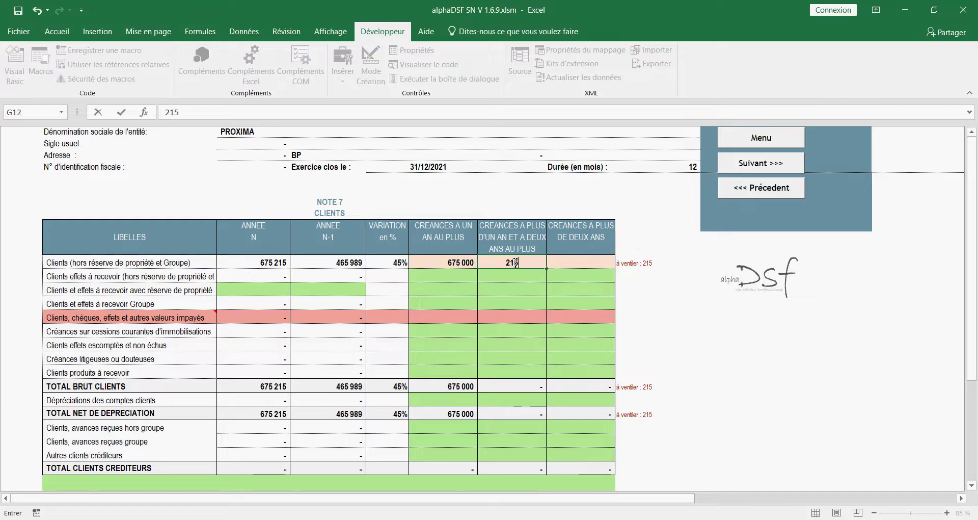
key(Return)
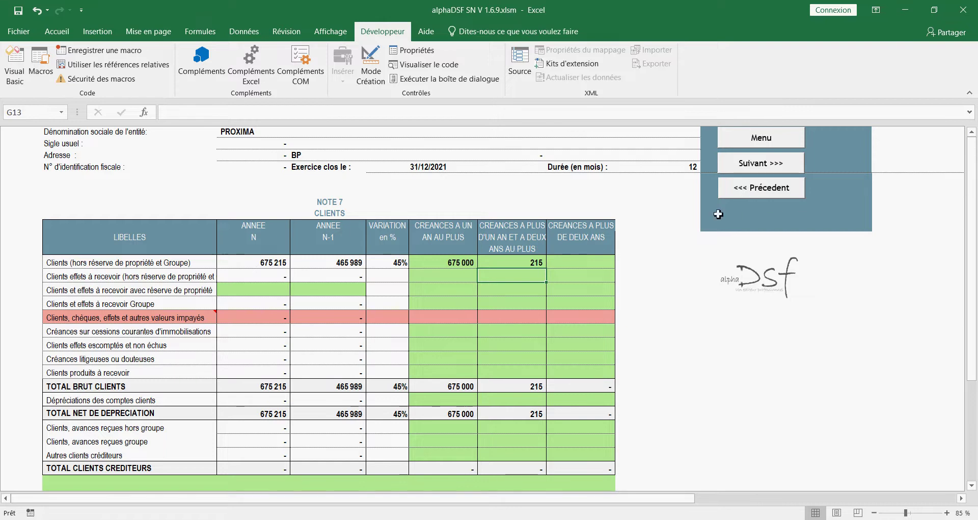
Open téléversement DGI from the main menu and review the export options and the état des soldes DSF.
click(759, 148)
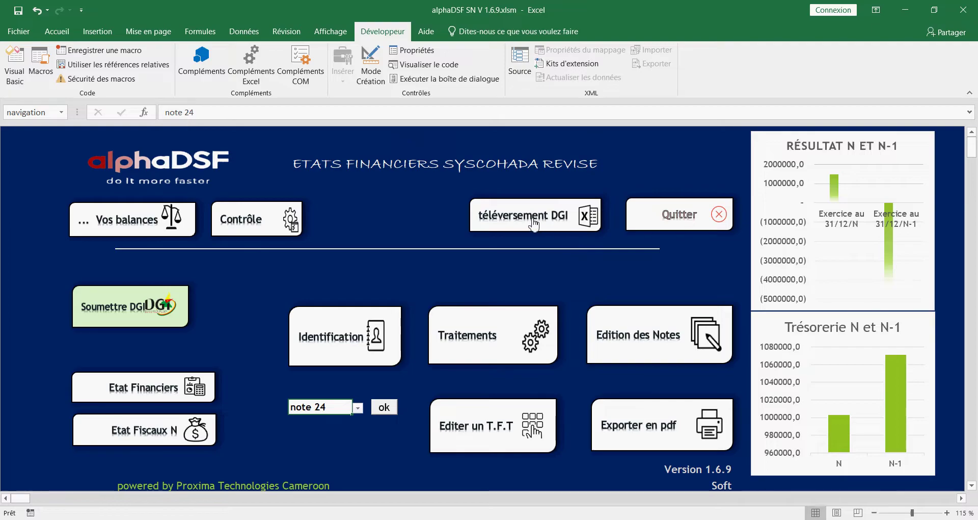
click(518, 215)
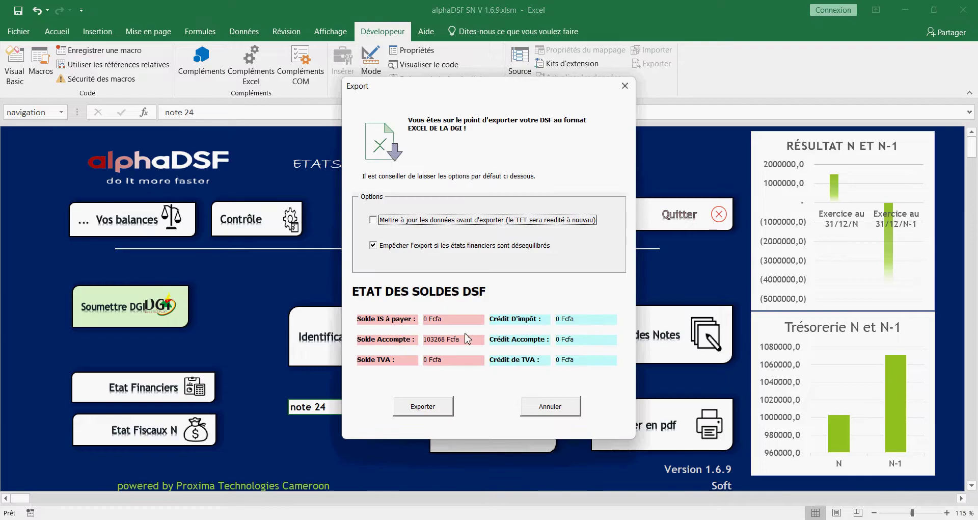
click(412, 349)
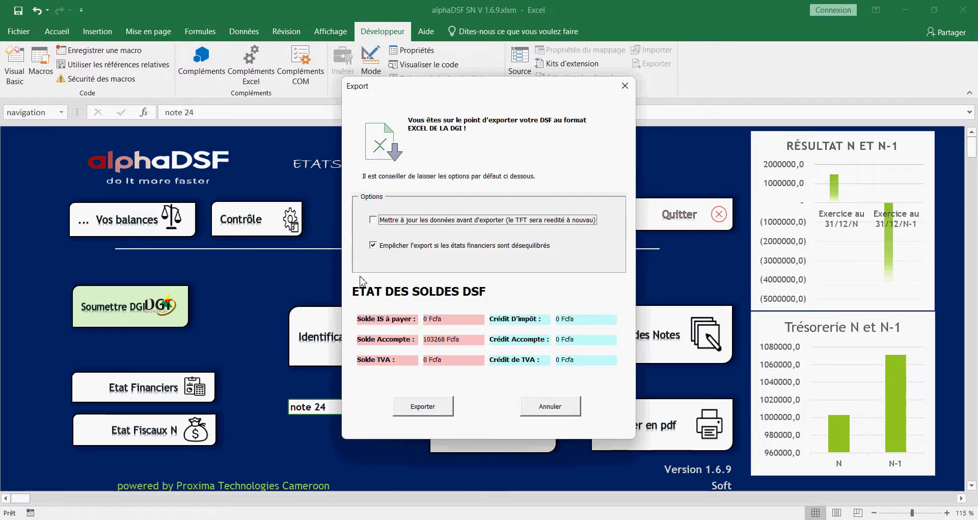
click(449, 349)
click(386, 238)
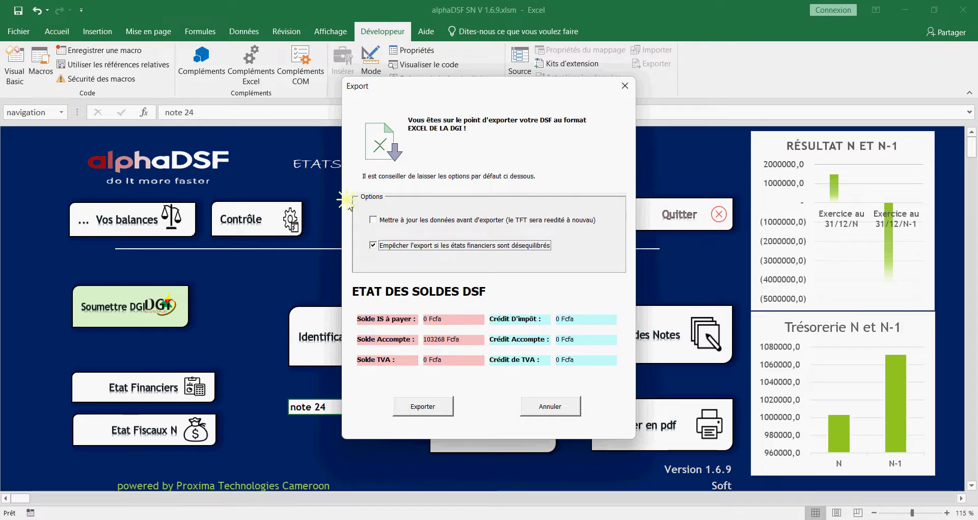
click(470, 275)
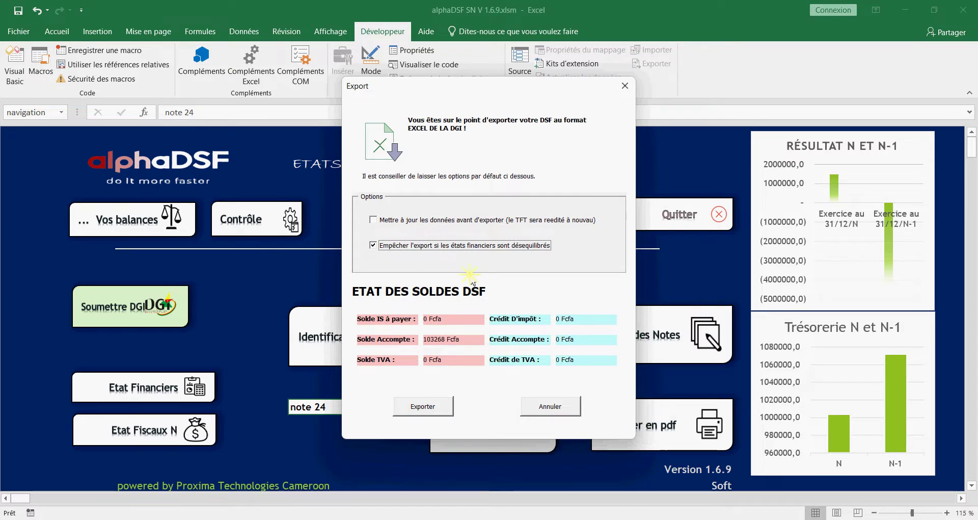
Export the DSF to the DGI Excel format with the imbalance check enabled, acknowledging the link update notice, and view the exported BILAN PAYSAGE sheet.
click(441, 410)
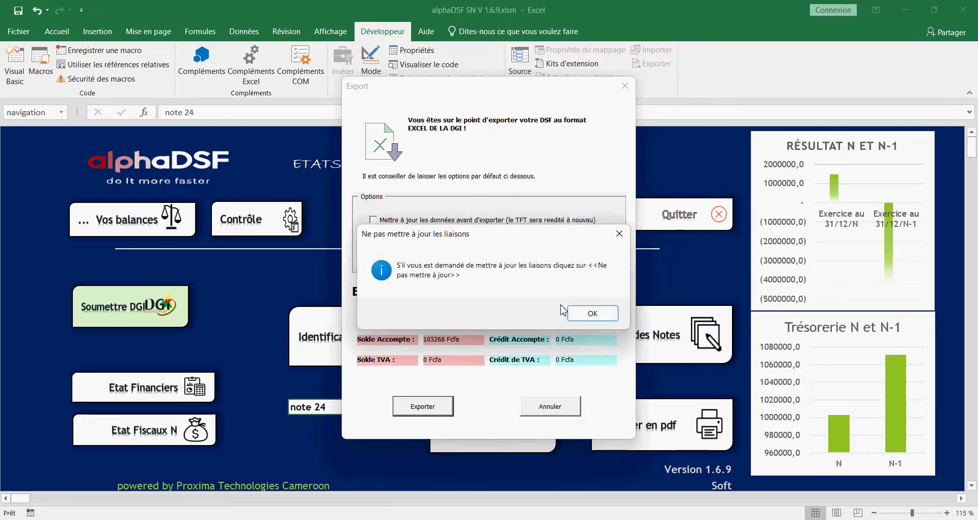
click(590, 312)
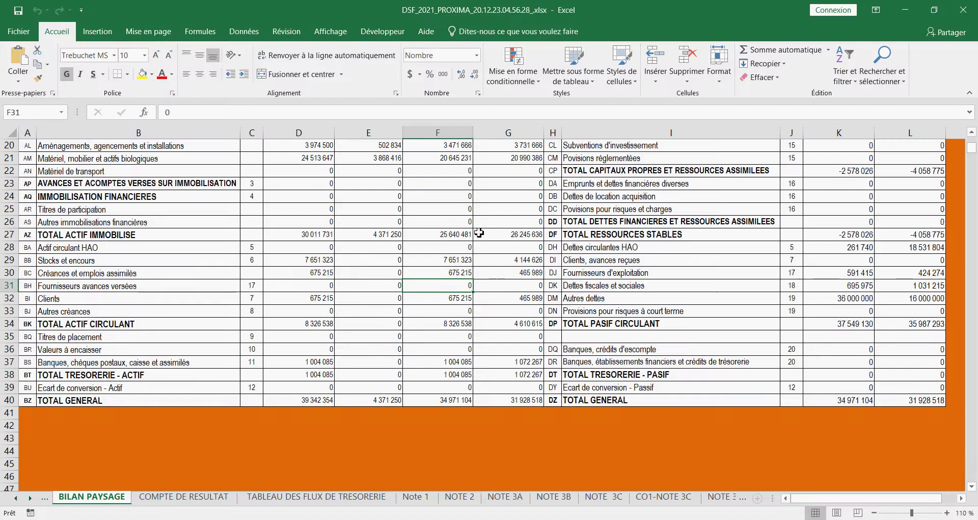
click(469, 197)
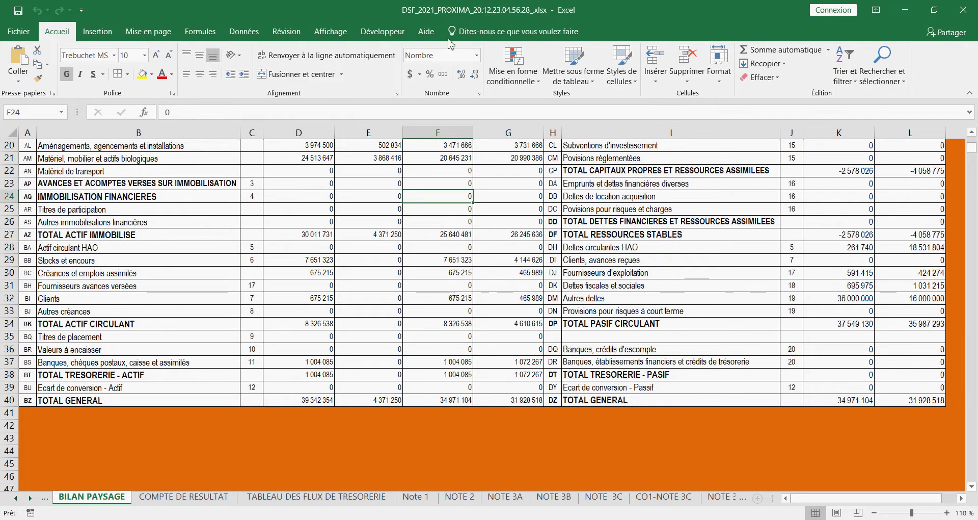
Switch to File Explorer and look for the exported DSF workbook in the ALPHADSF SN 1.6.9 PRO folder.
drag(383, 6, 462, 105)
click(777, 108)
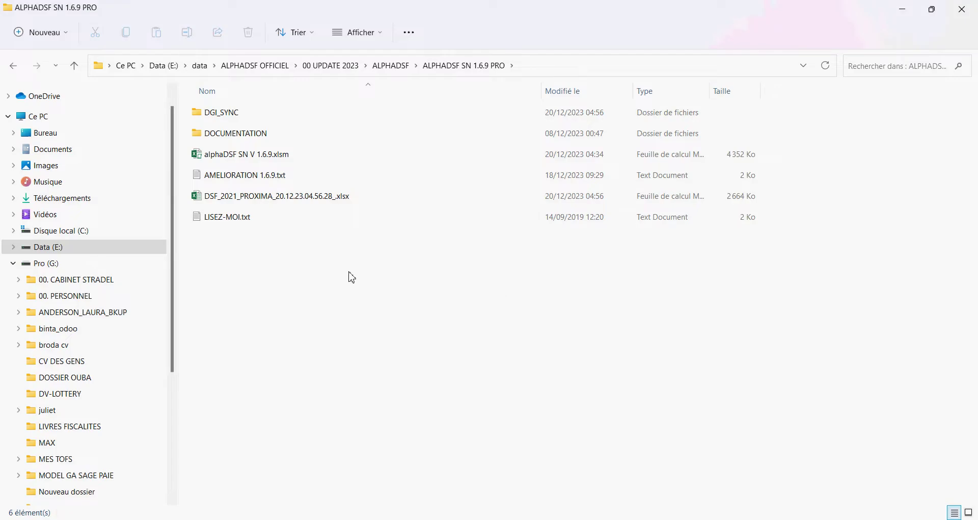
drag(331, 306, 272, 105)
click(303, 277)
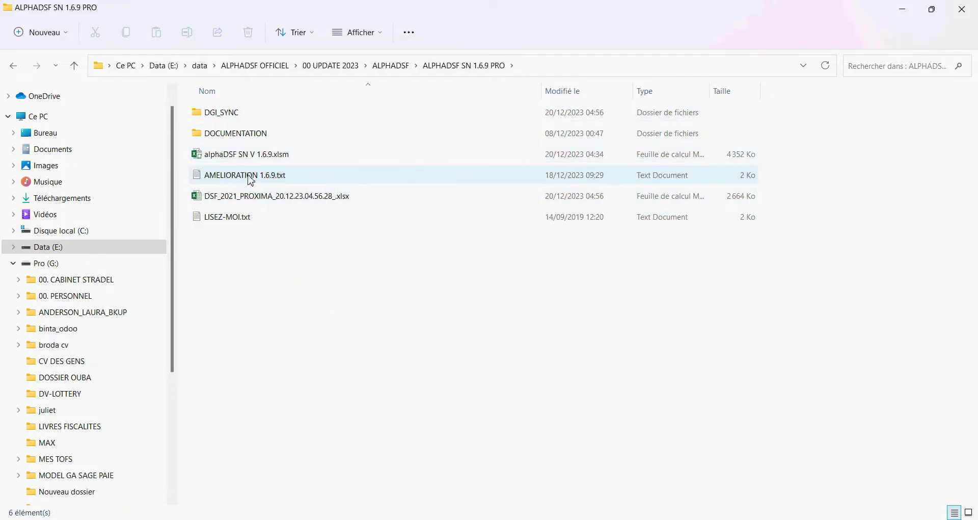
Check the exported DSF_2021_PROXIMA_20.12.23.04.56.28_.xlsx workbook beside alphaDSF SN V 1.6.9.xlsm in the ALPHADSF SN 1.6.9 PRO folder.
click(225, 158)
drag(181, 150, 341, 159)
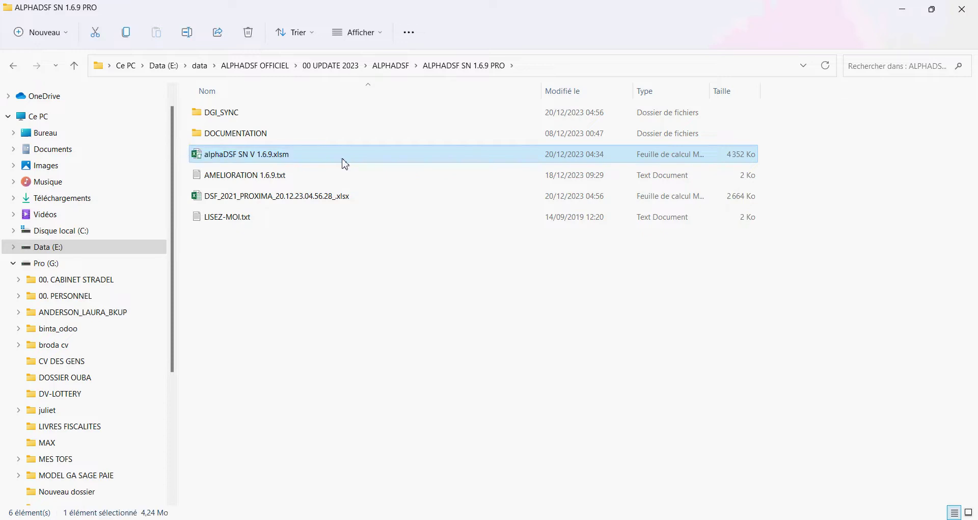
click(196, 199)
click(343, 200)
drag(346, 212, 404, 210)
Switch back to alphaDSF in Excel and export the DSF again to the DGI Excel format, keeping the imbalance check enabled.
mouse_move(627, 519)
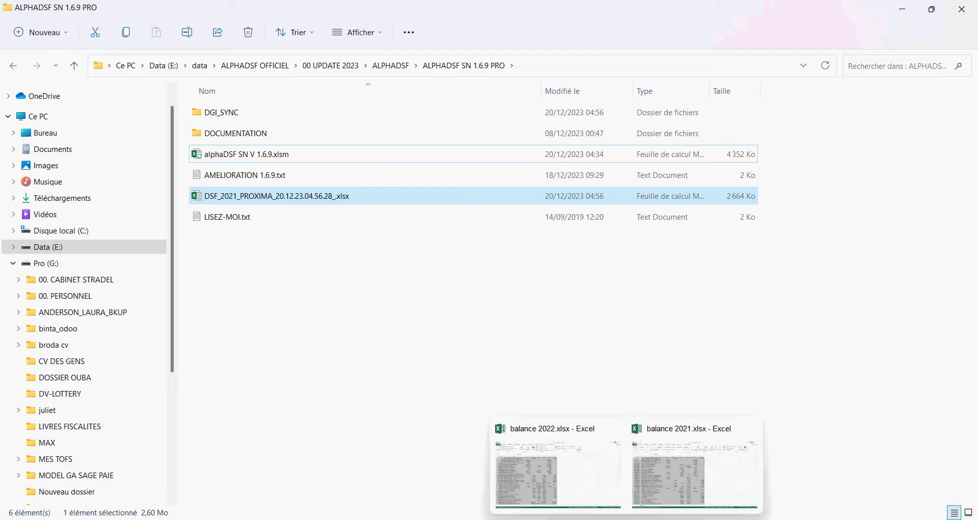
click(530, 484)
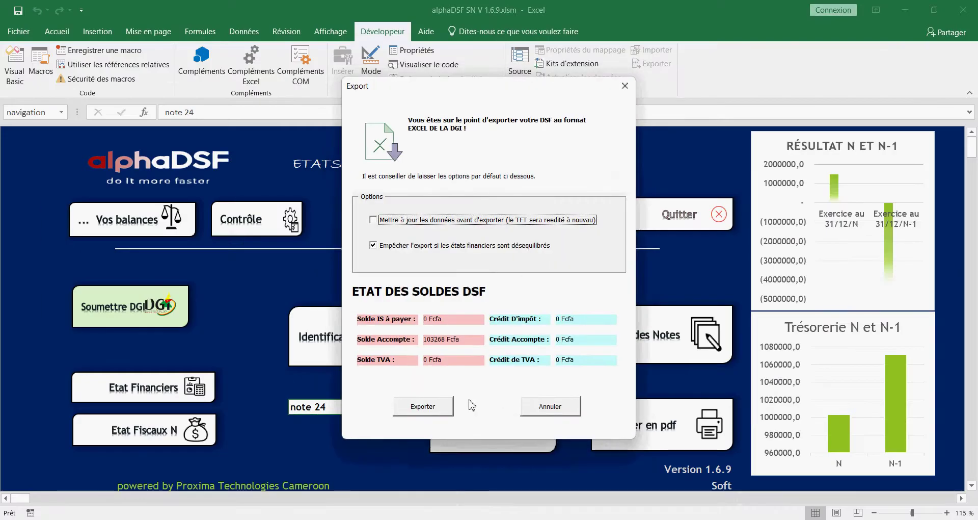
click(432, 410)
click(592, 313)
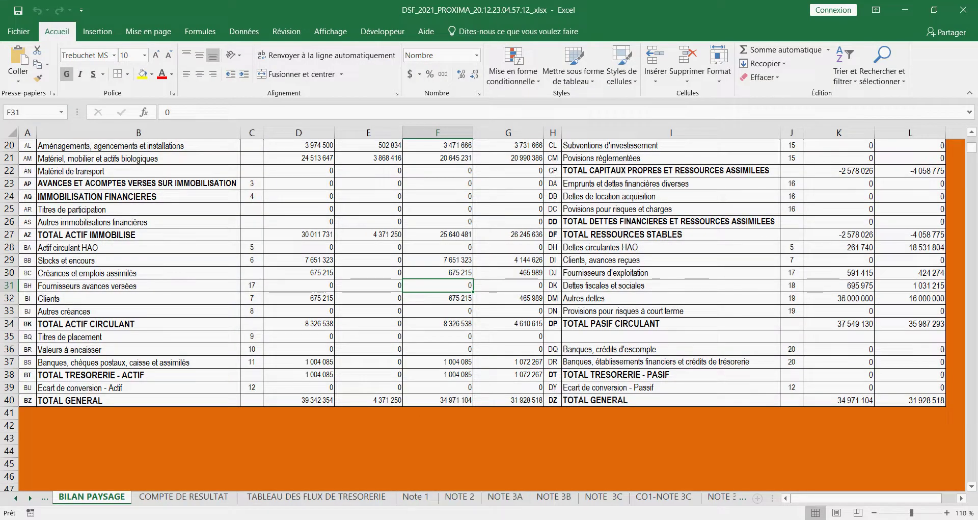
Return to File Explorer and check the two exported DSF_2021_PROXIMA workbooks in the application folder.
key(alt+Tab)
drag(179, 198, 207, 213)
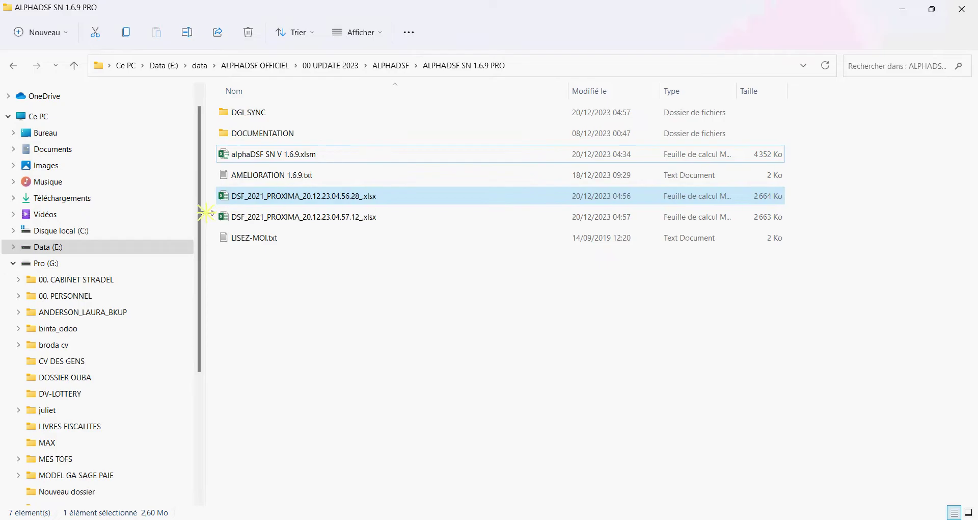
ctrl+click(216, 214)
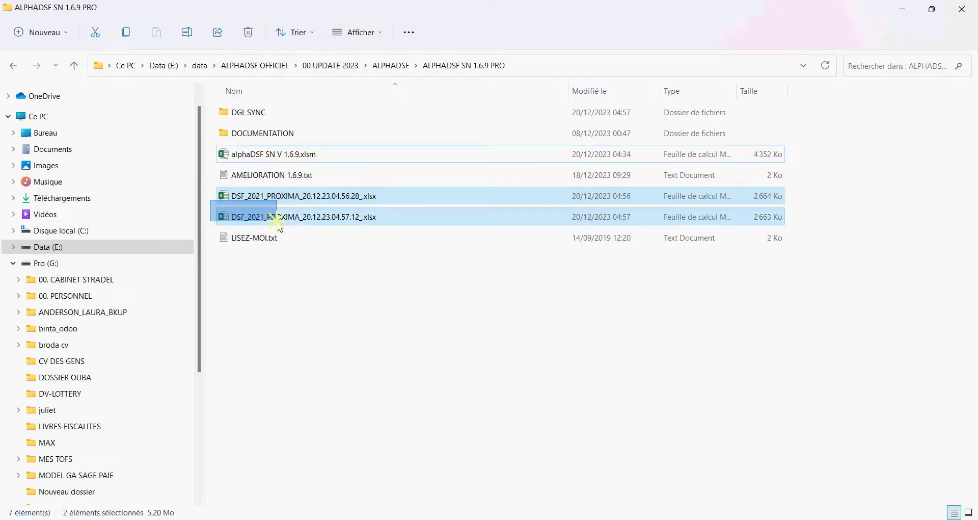
click(319, 292)
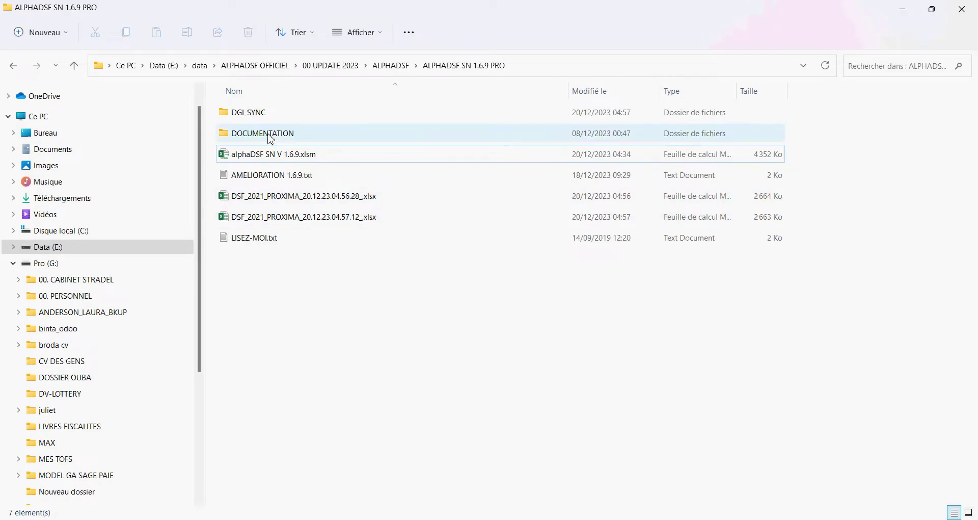
Inspect the DGI_SYNC folder and its DGI_FORMAT.xlsx file beside the alphaDSF workbook, returning to the ALPHADSF SN 1.6.9 PRO folder.
click(256, 114)
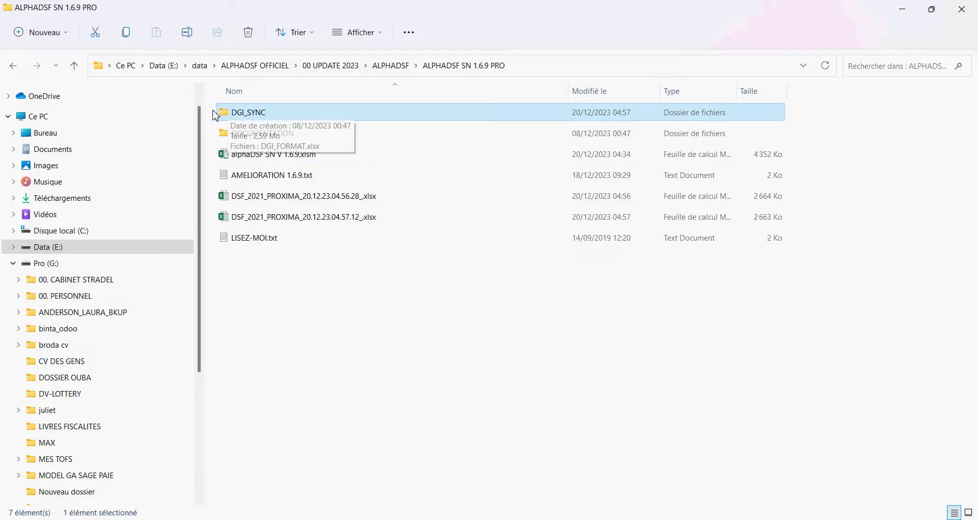
click(222, 158)
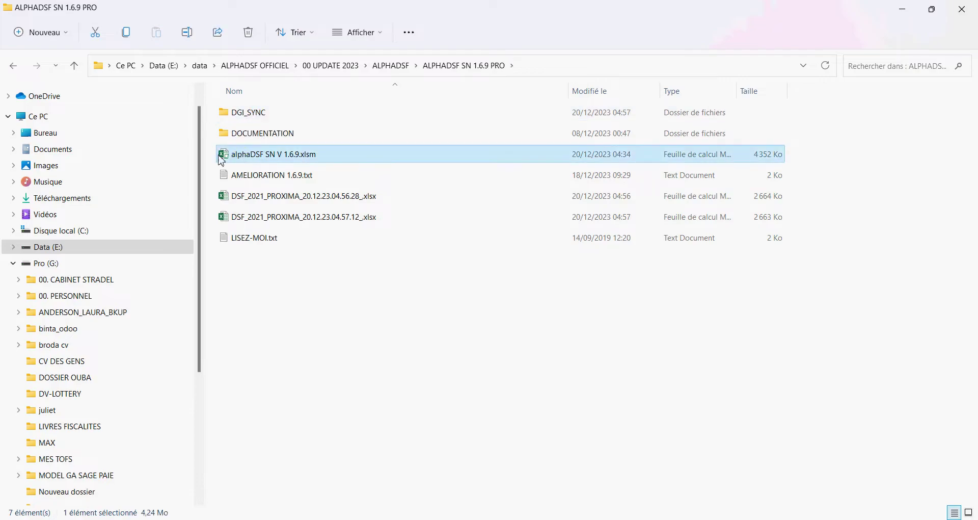
double_click(254, 116)
drag(282, 139, 319, 119)
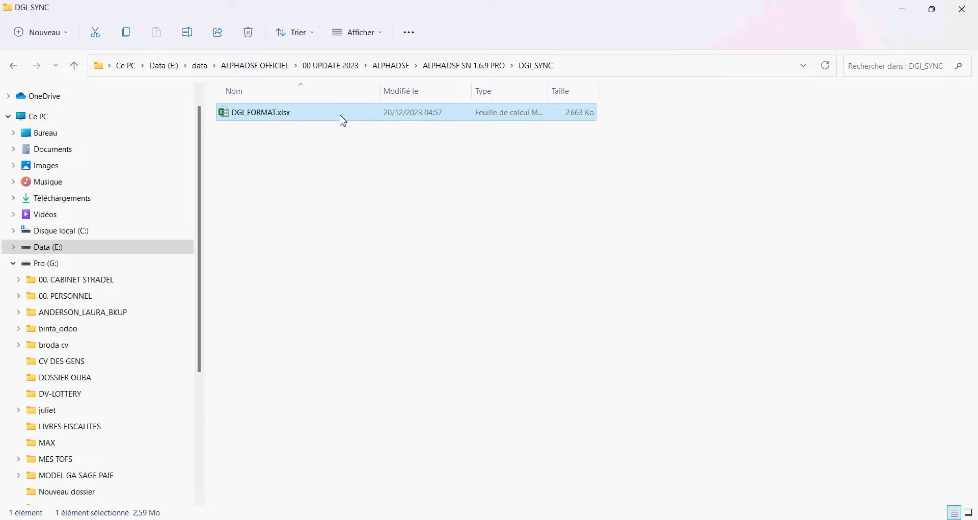
click(461, 66)
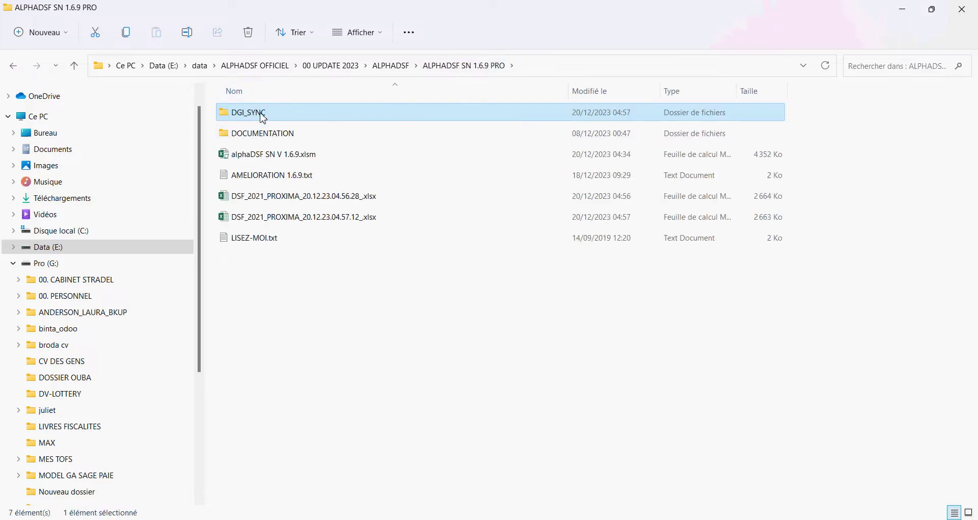
click(266, 156)
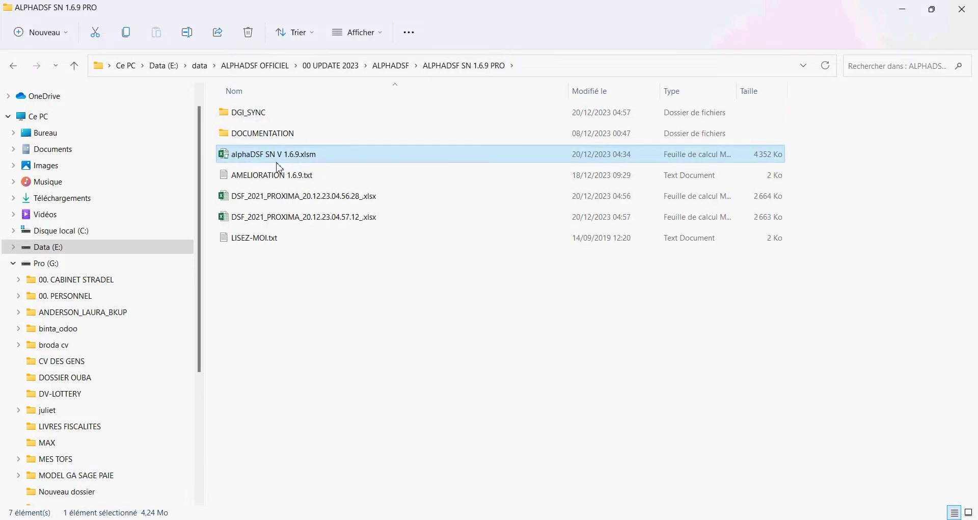
click(269, 115)
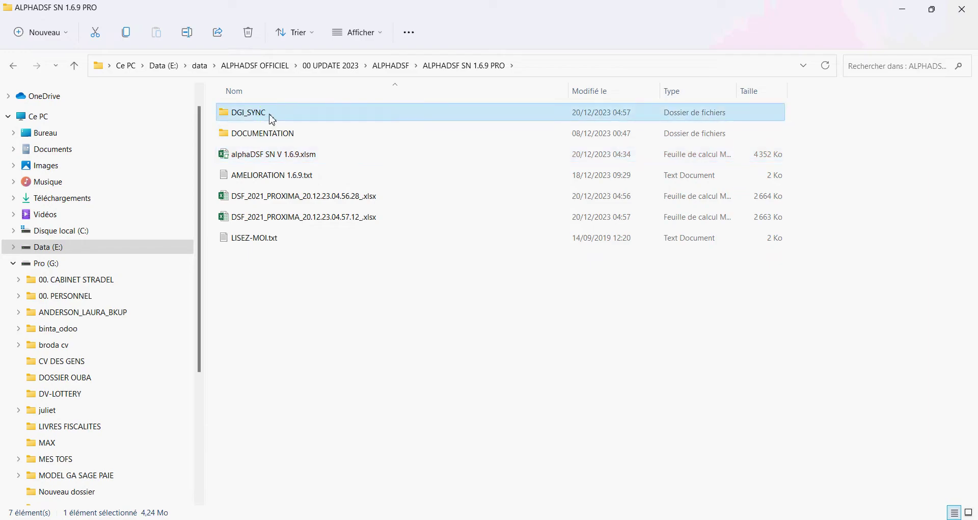
double_click(280, 114)
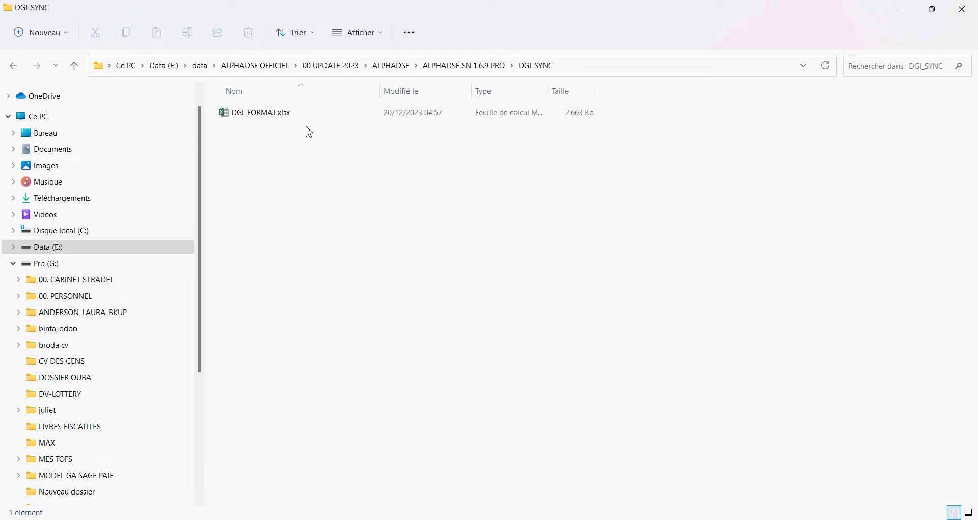
click(14, 66)
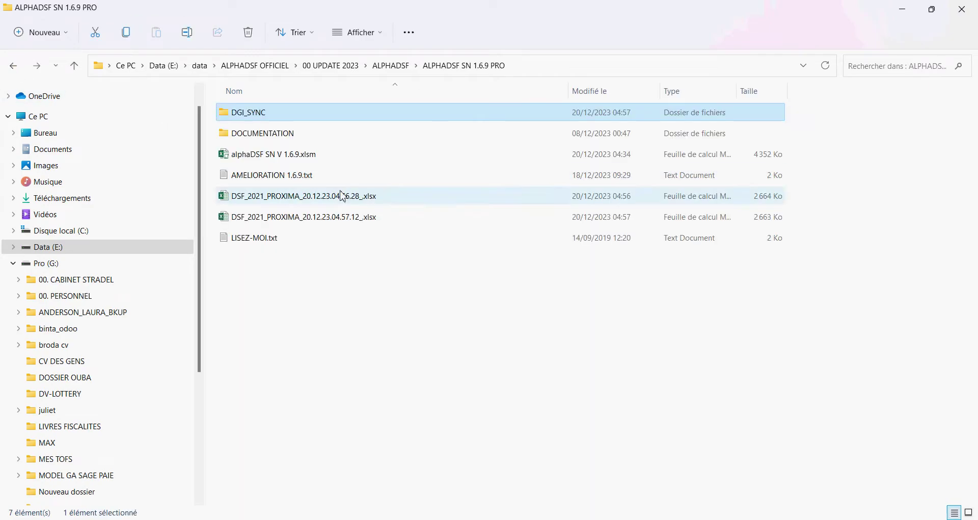
Compare the DSF exports time-stamped 04.56.28 and 04.57.12 in the application folder.
click(306, 208)
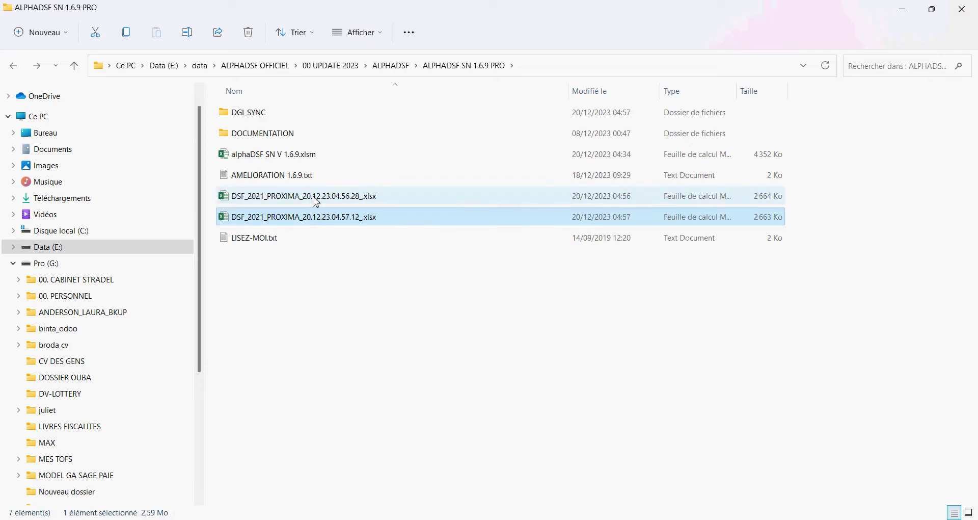
click(319, 223)
click(319, 201)
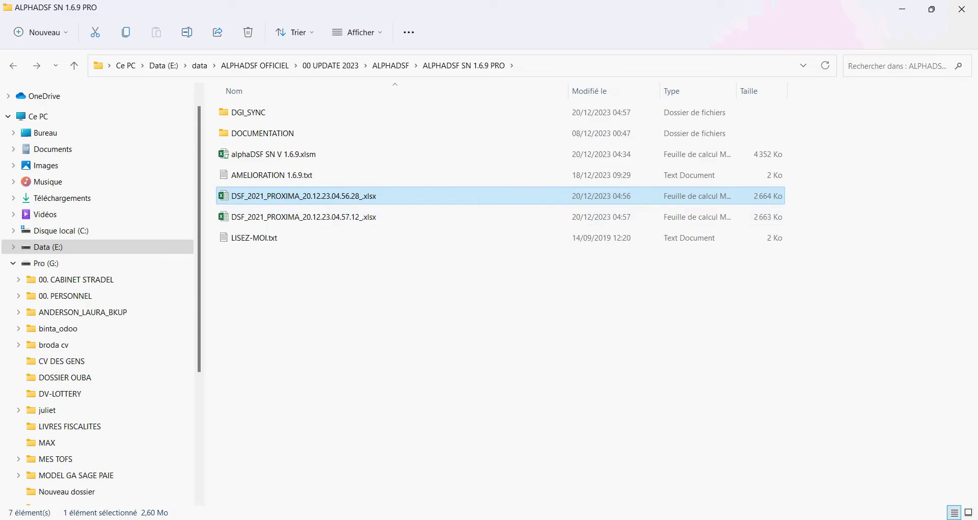
Switch to the DGI Télédéclaration site in the browser and create a new annual declaration of type DSF Normal.
click(458, 467)
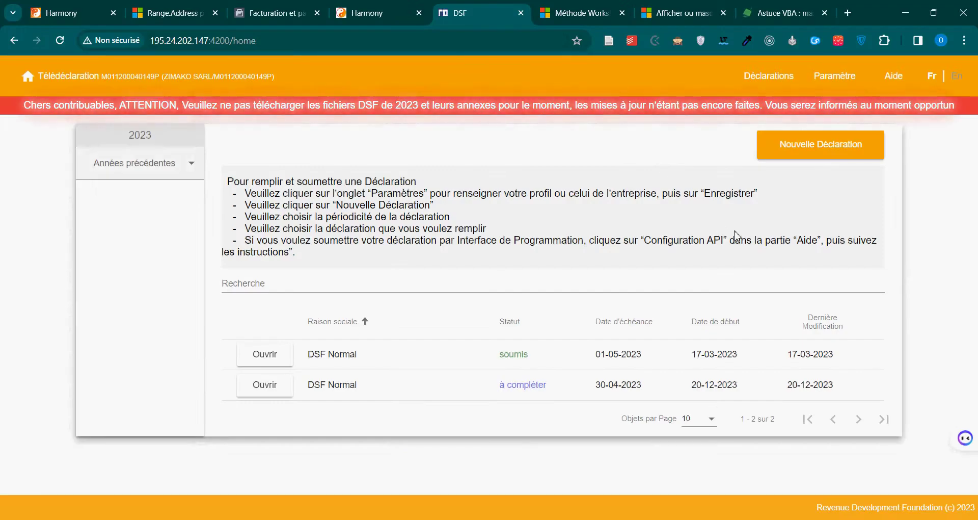
click(798, 158)
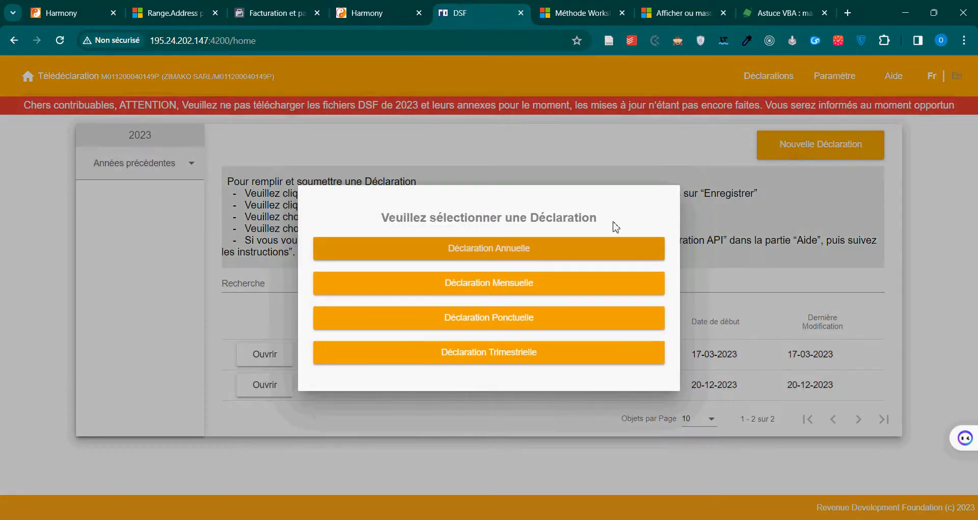
click(500, 258)
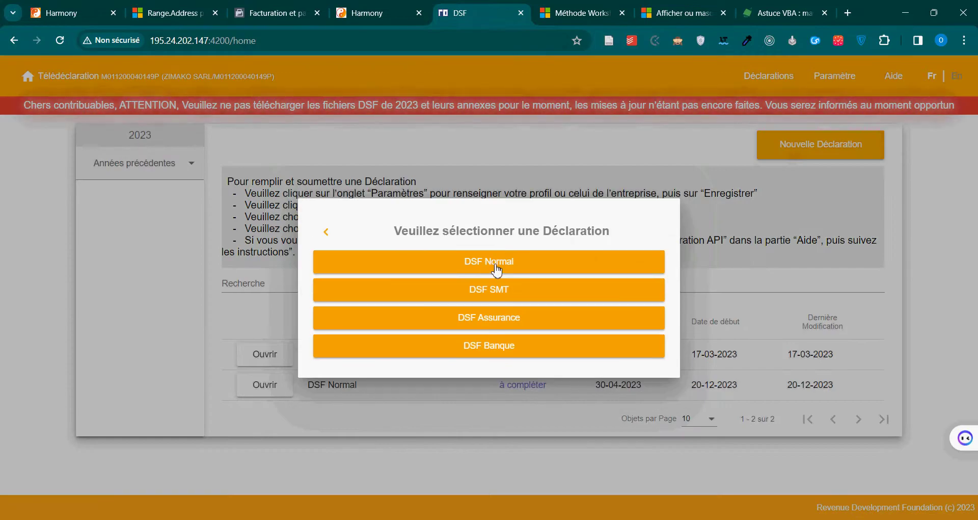
click(496, 268)
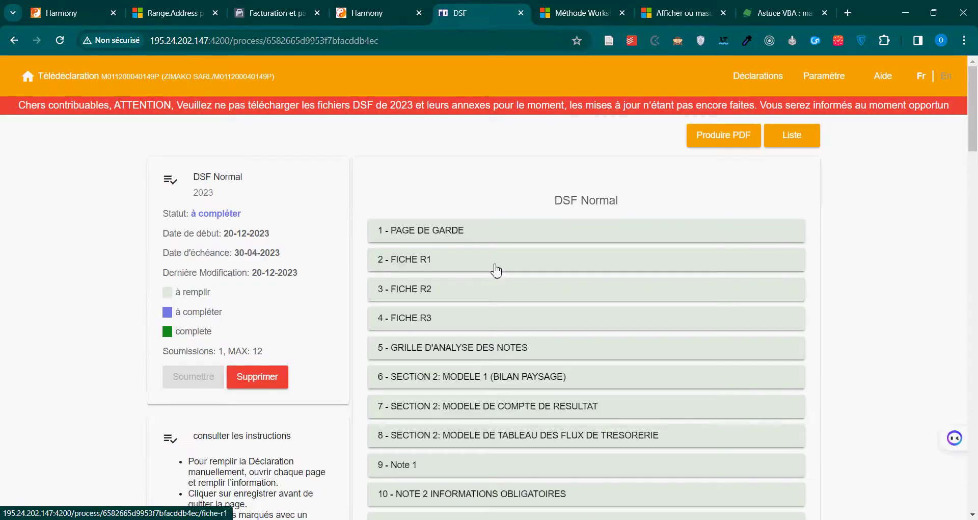
Upload DSF_2021_PROXIMA_20.12.23.04.57.12_.xlsx as the declaration's Excel file under Téléversement fichier Excel and confirm the upload.
scroll(497, 269, down, 10)
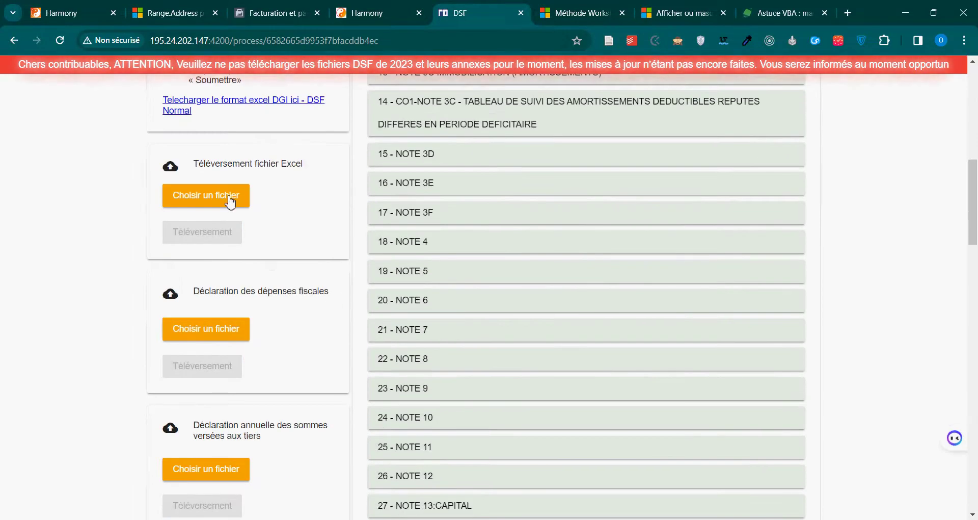
click(229, 199)
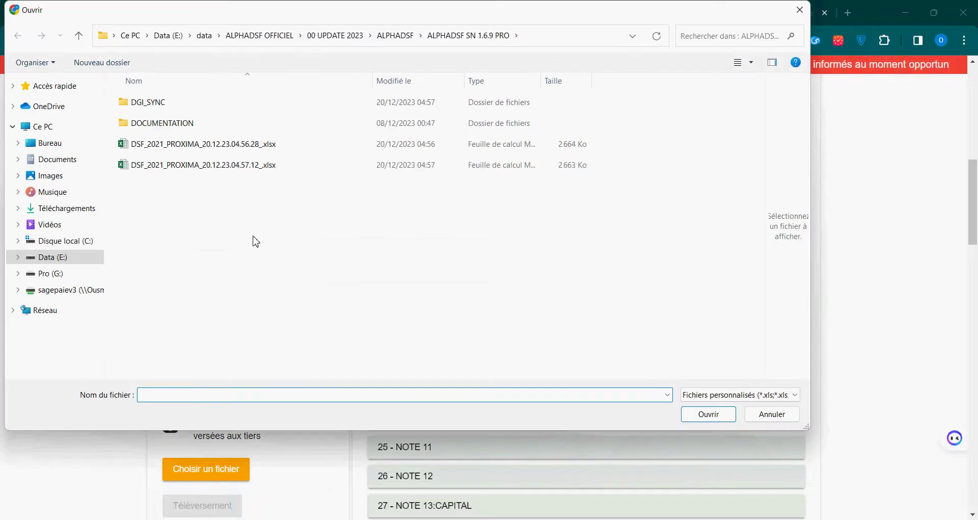
click(202, 150)
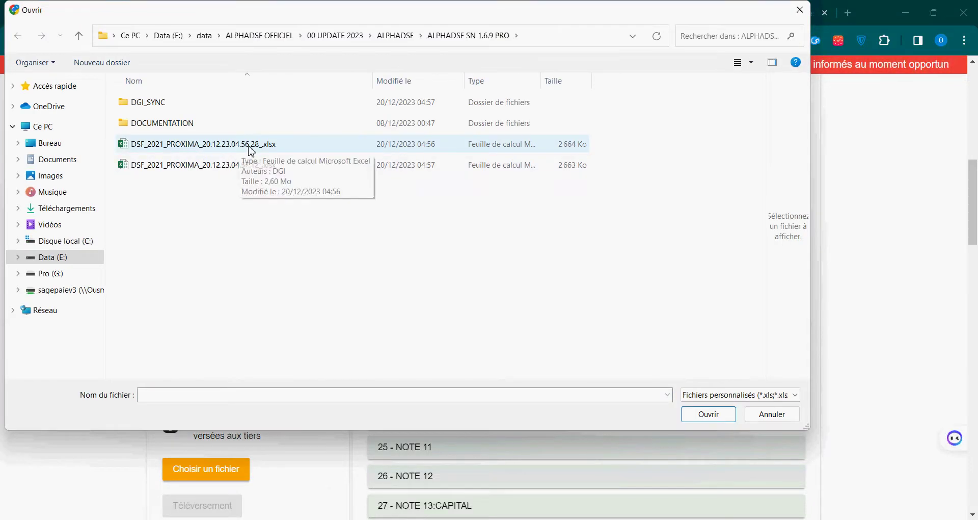
click(241, 165)
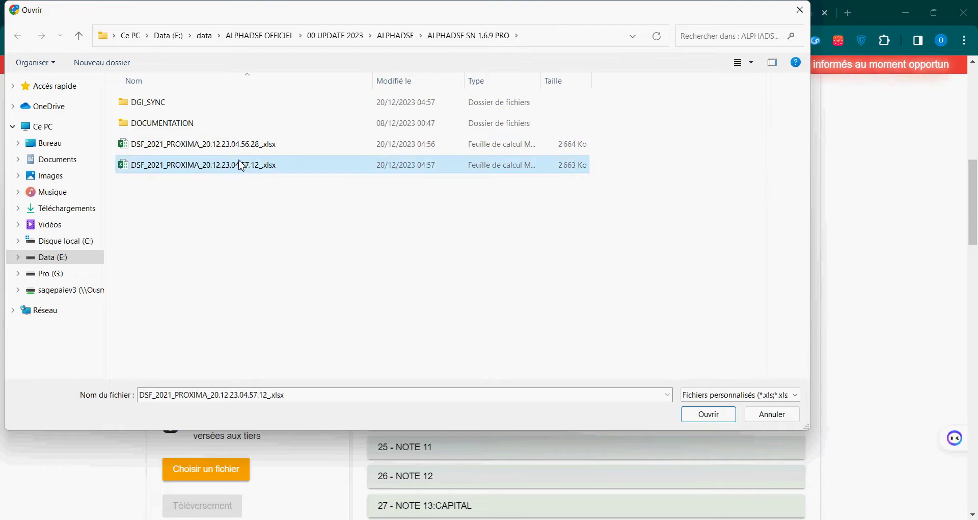
click(709, 415)
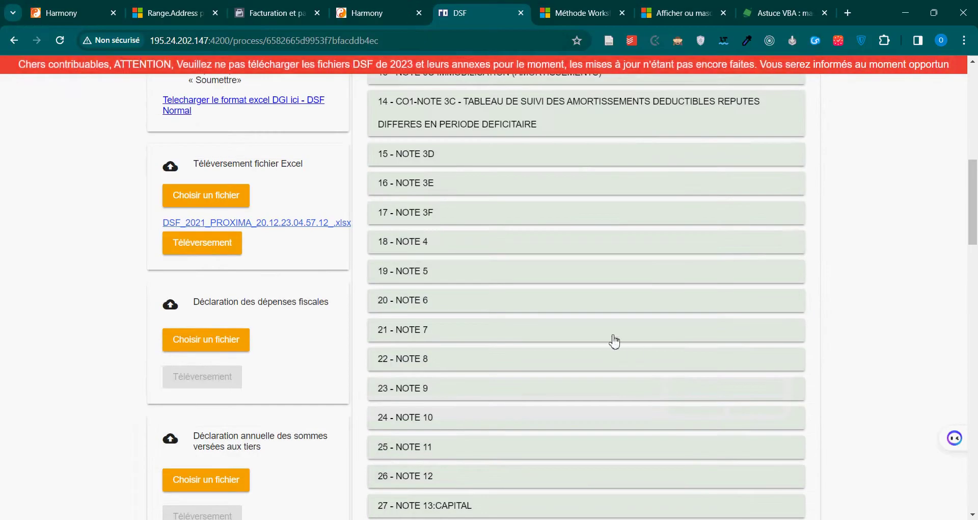
click(224, 243)
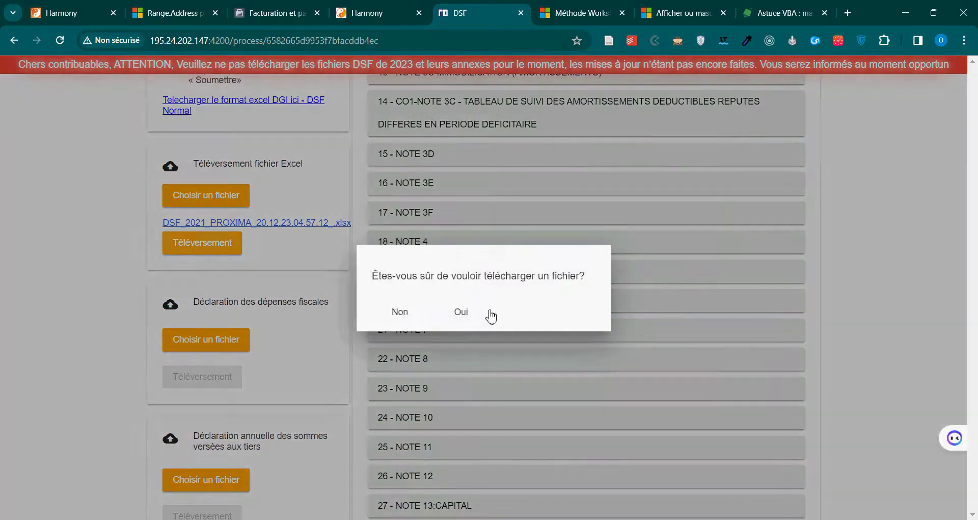
click(472, 314)
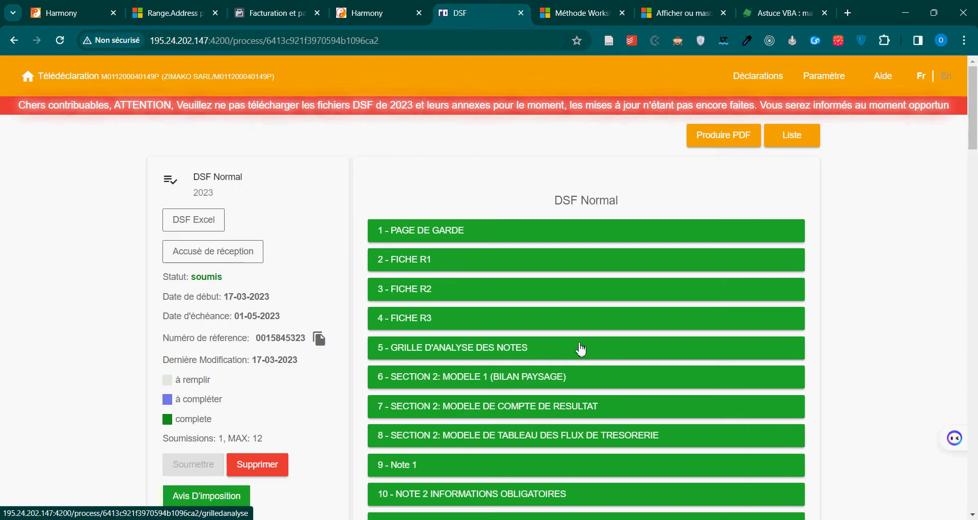
Examine the submitted DSF Normal declaration, including its status details, completed sections and notes, and the upload areas for annex declarations.
scroll(599, 357, down, 3)
scroll(599, 357, down, 4)
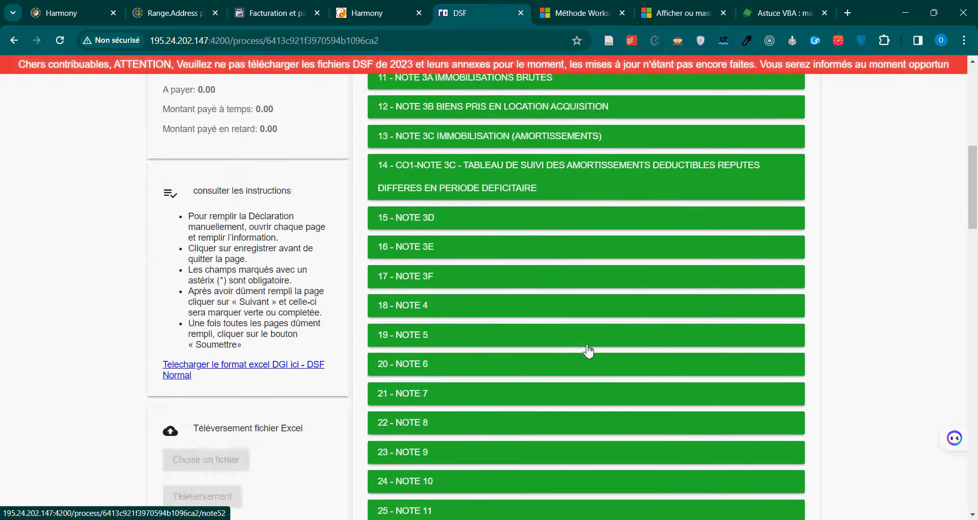
scroll(590, 350, up, 7)
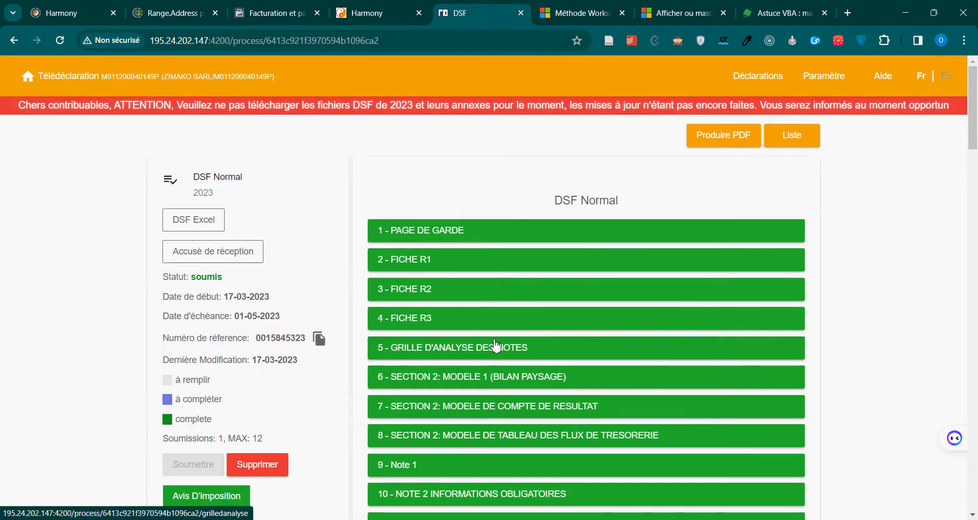
scroll(505, 336, down, 5)
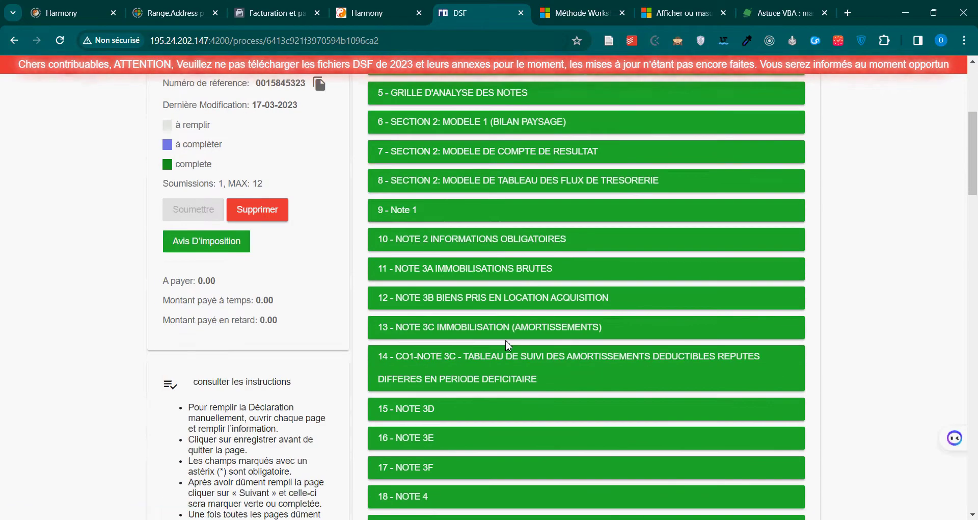
scroll(507, 345, down, 5)
scroll(505, 340, up, 4)
scroll(486, 307, up, 5)
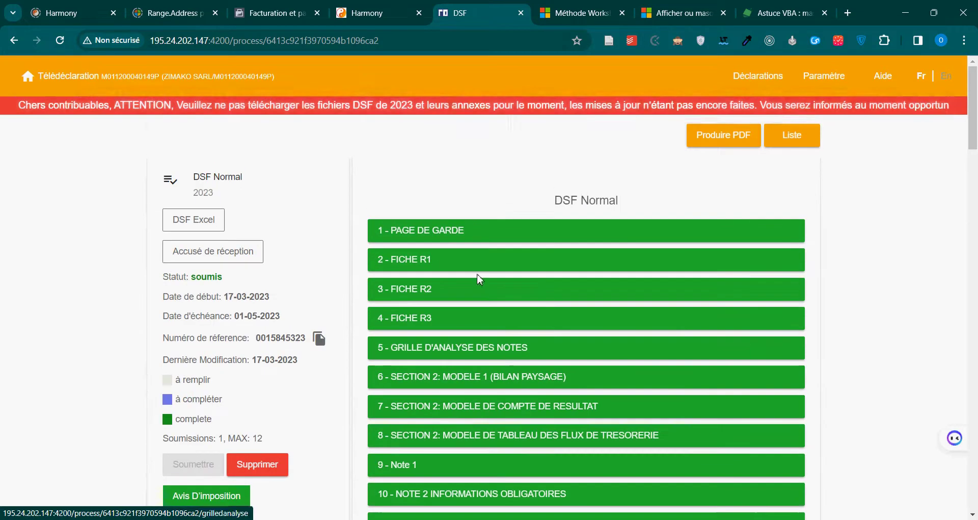
scroll(189, 382, down, 10)
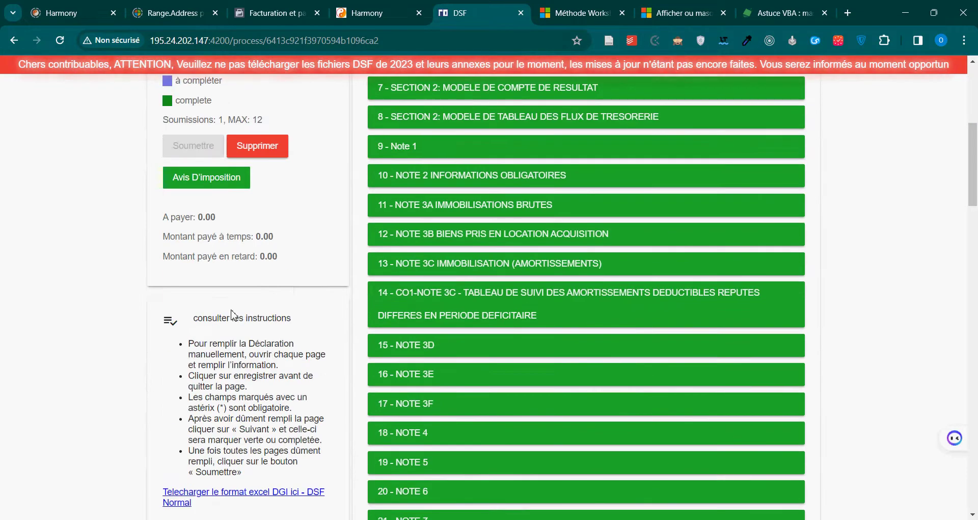
scroll(234, 308, down, 2)
scroll(201, 421, down, 4)
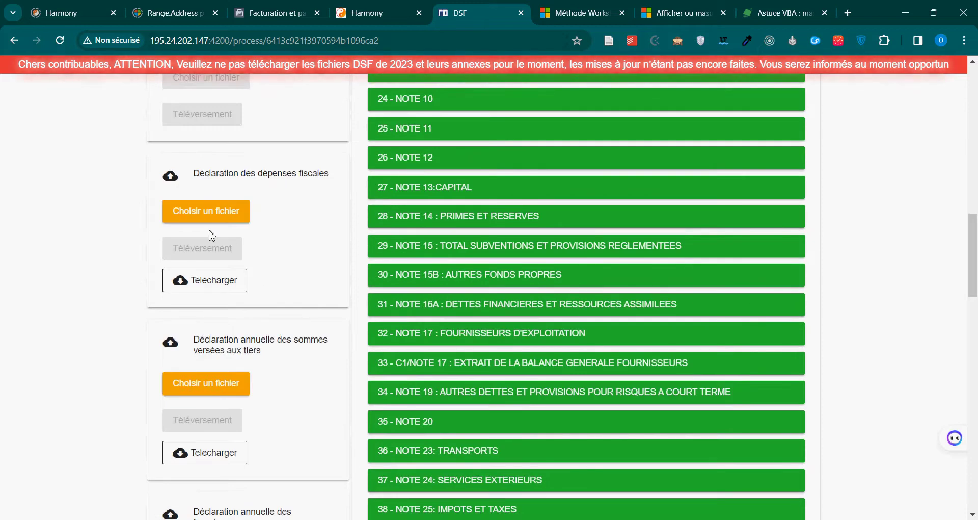
scroll(250, 227, up, 13)
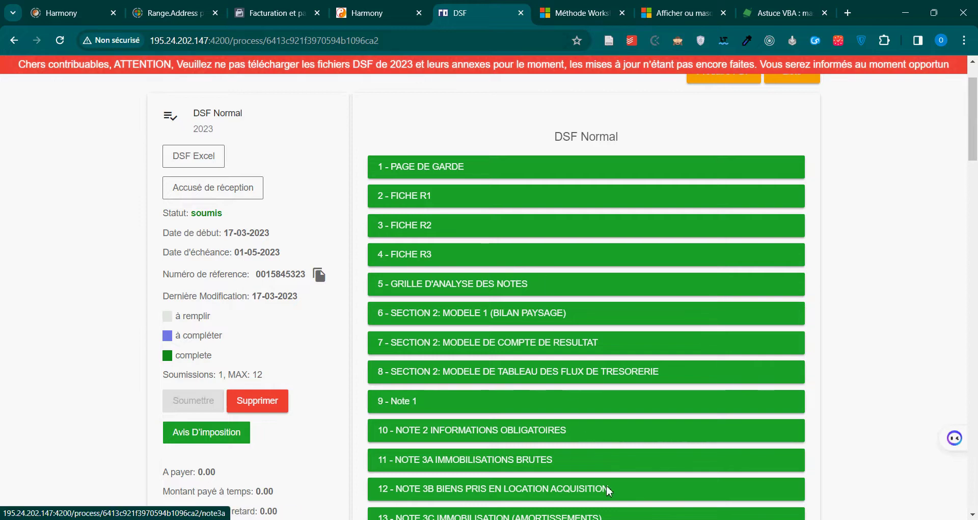
Switch to Excel and view the main menus of the alphaDSF SMT 1.4.7 PRO, SNMA V 1.6.9 and SNP V 1.7.1 editions.
mouse_move(607, 515)
mouse_move(603, 449)
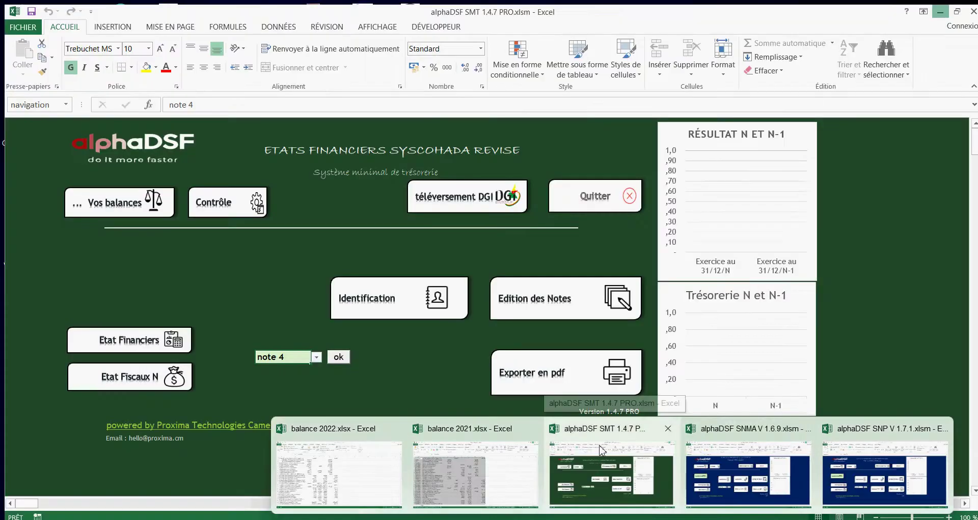
key(alt+Tab)
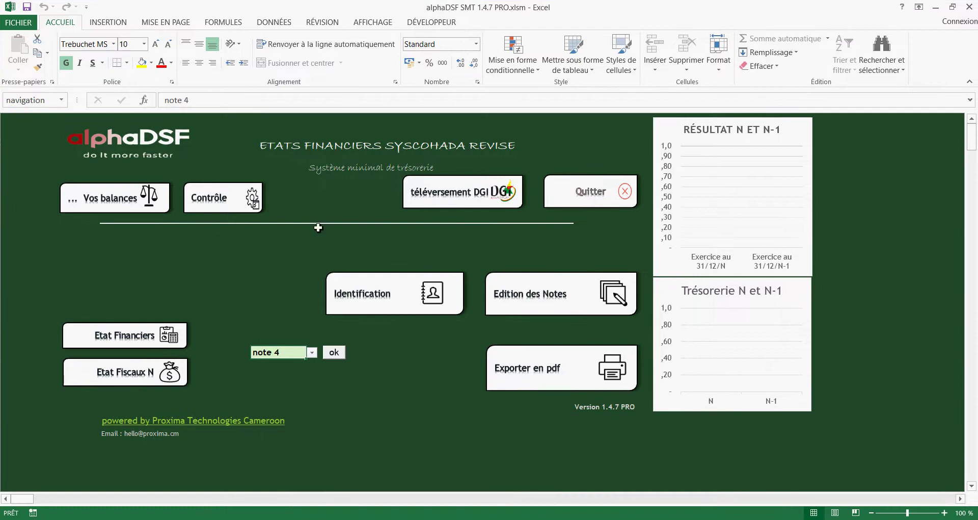
key(alt+Tab)
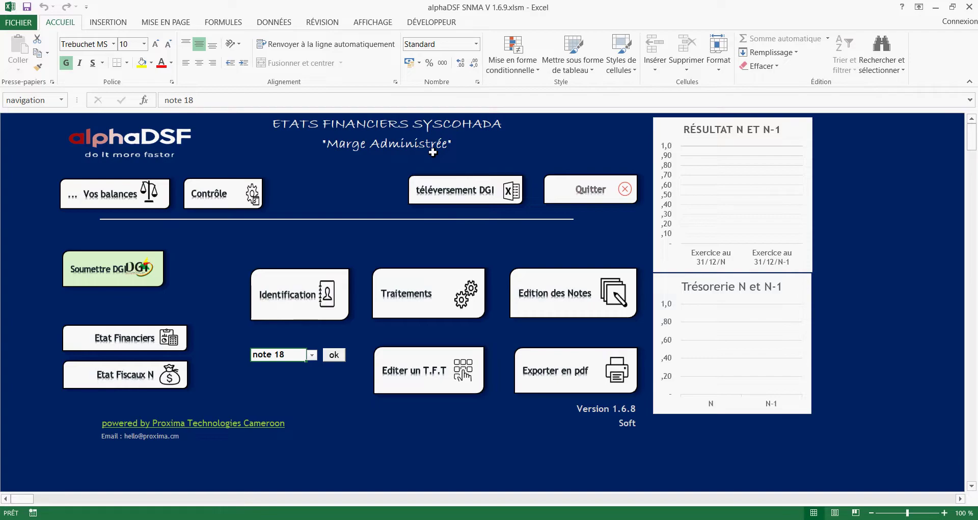
key(alt+Tab)
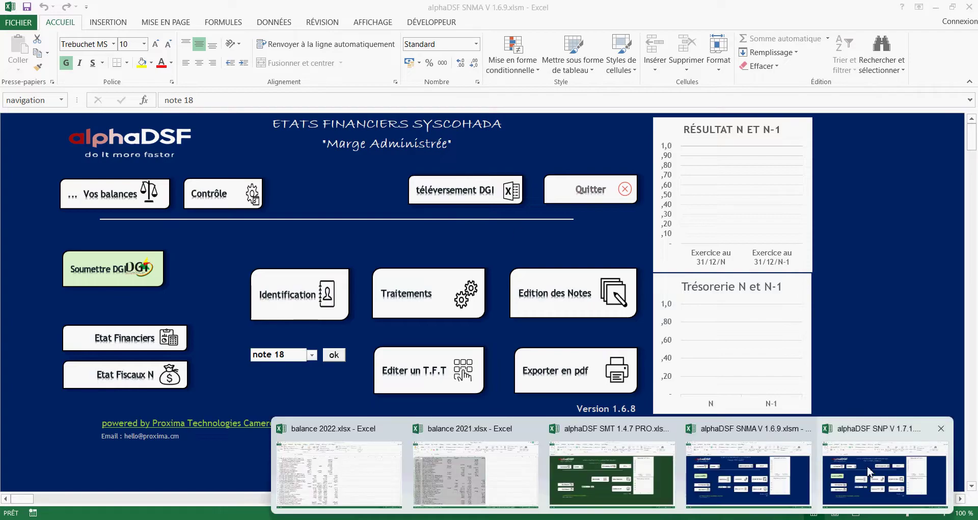